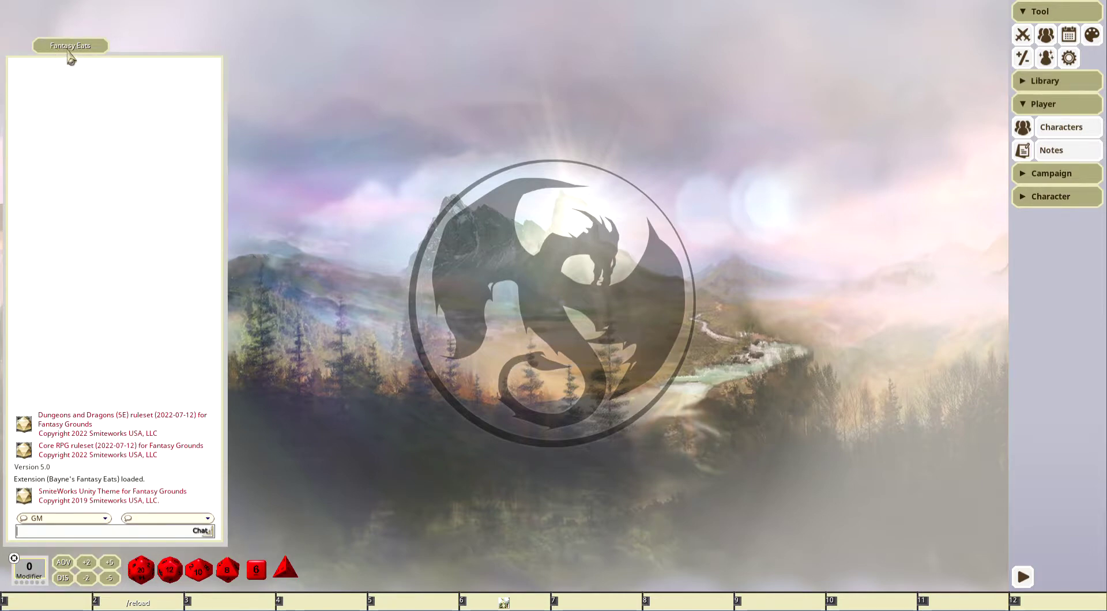
Step: Open the Fantasy Eats window, arrange it in the middle of the desktop, and close and reopen it
{"action": "left_click", "coordinate": [75, 52]}
{"action": "left_click_drag", "start_coordinate": [432, 210], "coordinate": [370, 159]}
{"action": "left_click_drag", "start_coordinate": [672, 376], "coordinate": [747, 414]}
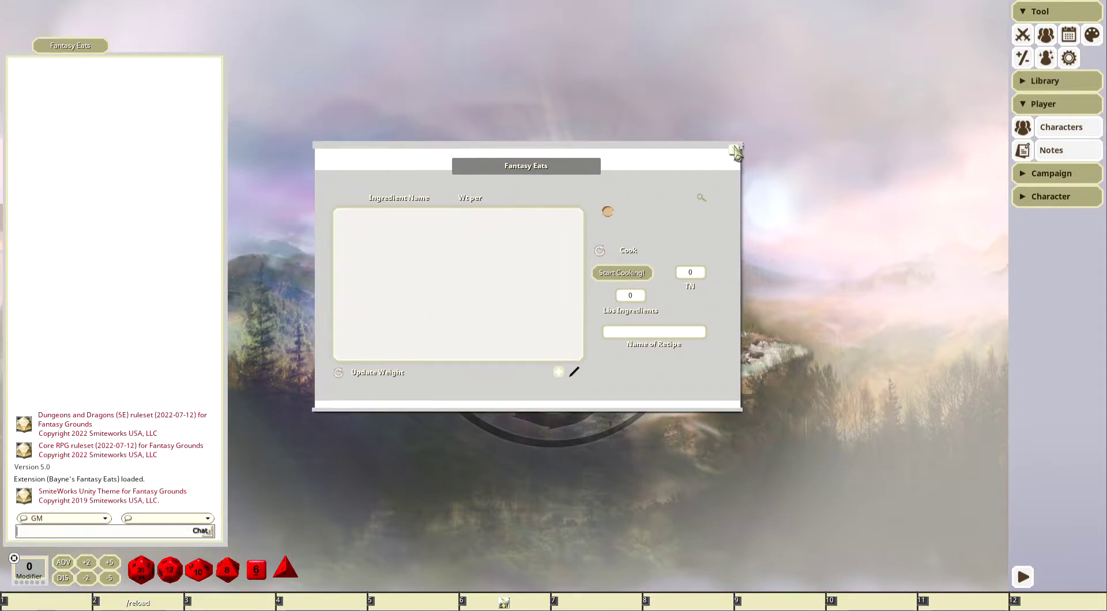
{"action": "left_click", "coordinate": [739, 151]}
{"action": "left_click", "coordinate": [93, 49]}
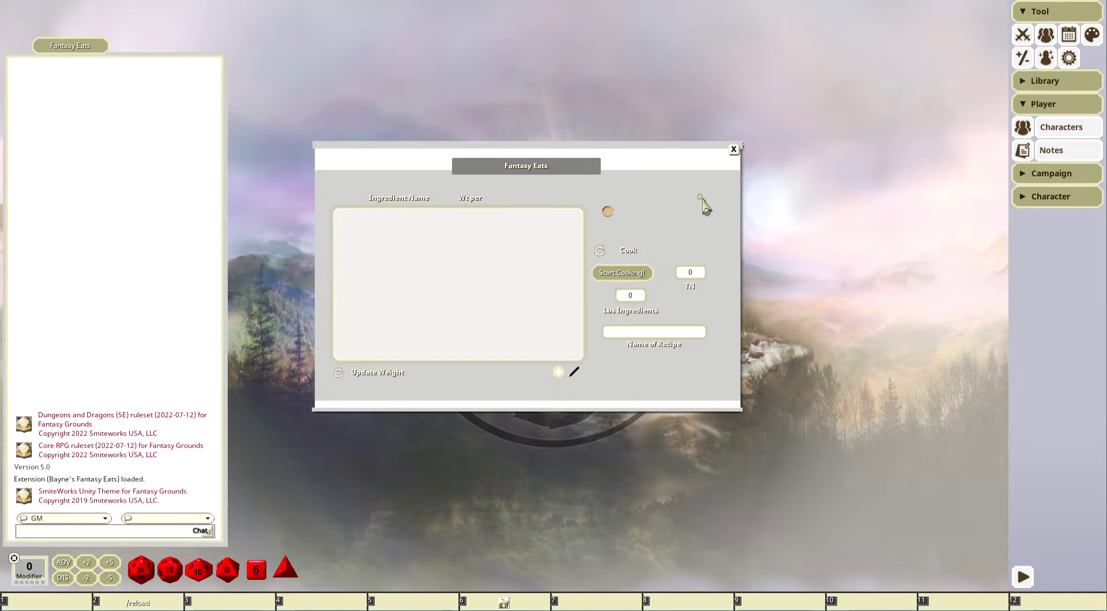
Step: Open the GM options beside the Fantasy Eats window and examine the ration, multiplier and die settings
{"action": "left_click", "coordinate": [702, 198]}
{"action": "left_click_drag", "start_coordinate": [537, 233], "coordinate": [855, 208]}
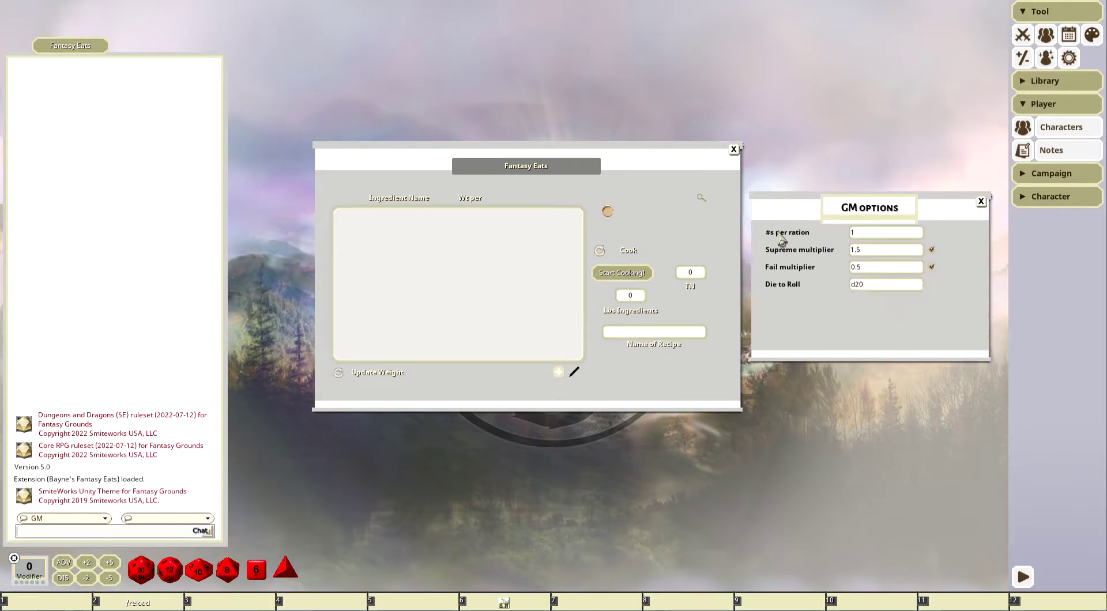
{"action": "left_click", "coordinate": [869, 235]}
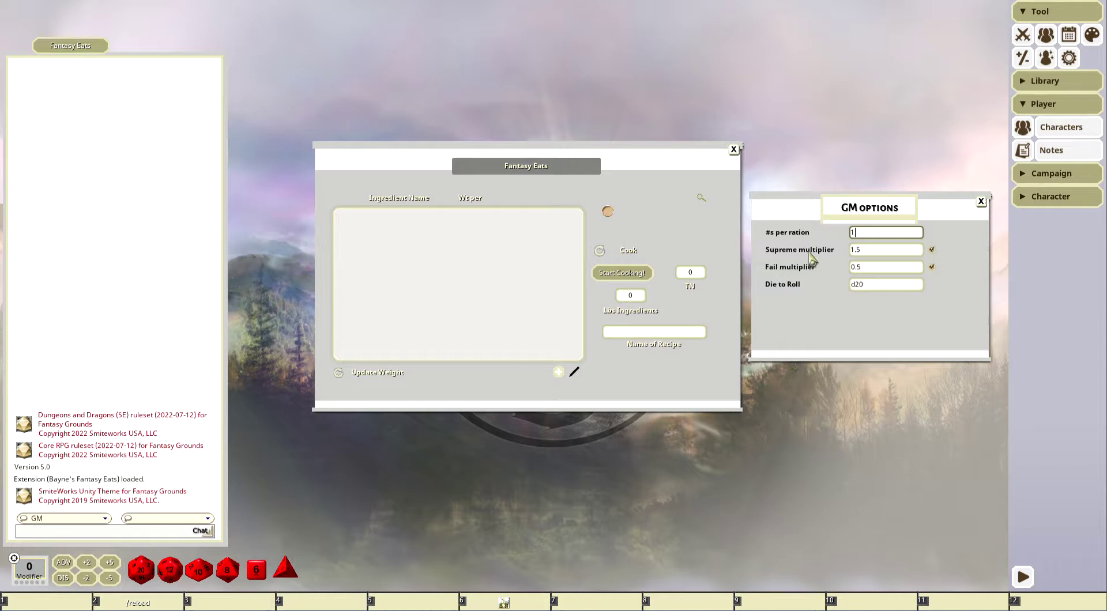
{"action": "left_click", "coordinate": [867, 249]}
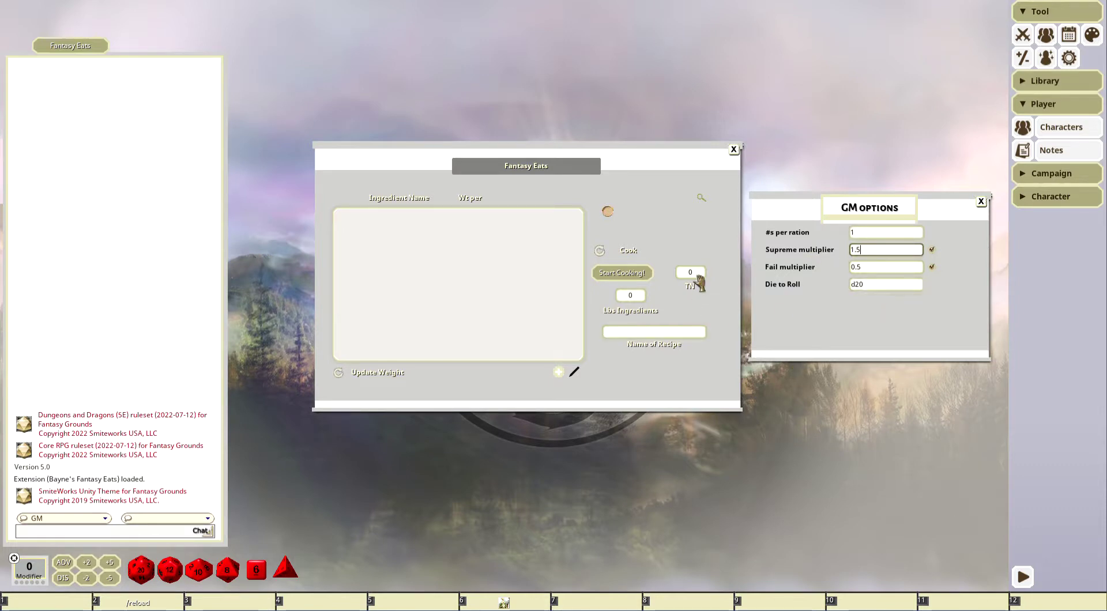
{"action": "left_click", "coordinate": [698, 279]}
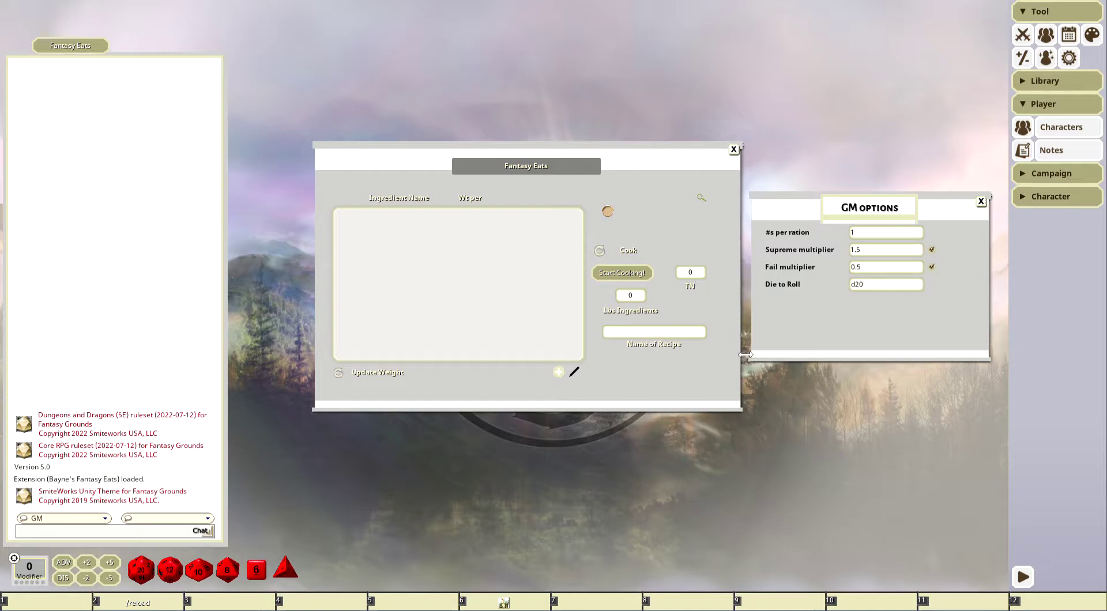
{"action": "left_click", "coordinate": [877, 266]}
{"action": "left_click", "coordinate": [870, 250]}
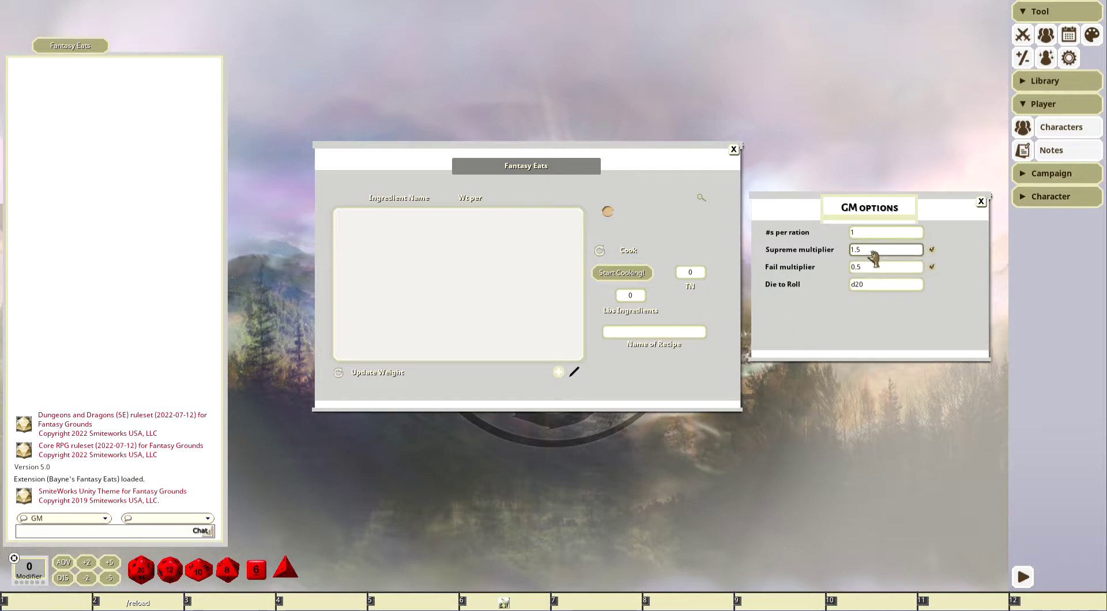
{"action": "left_click", "coordinate": [888, 285]}
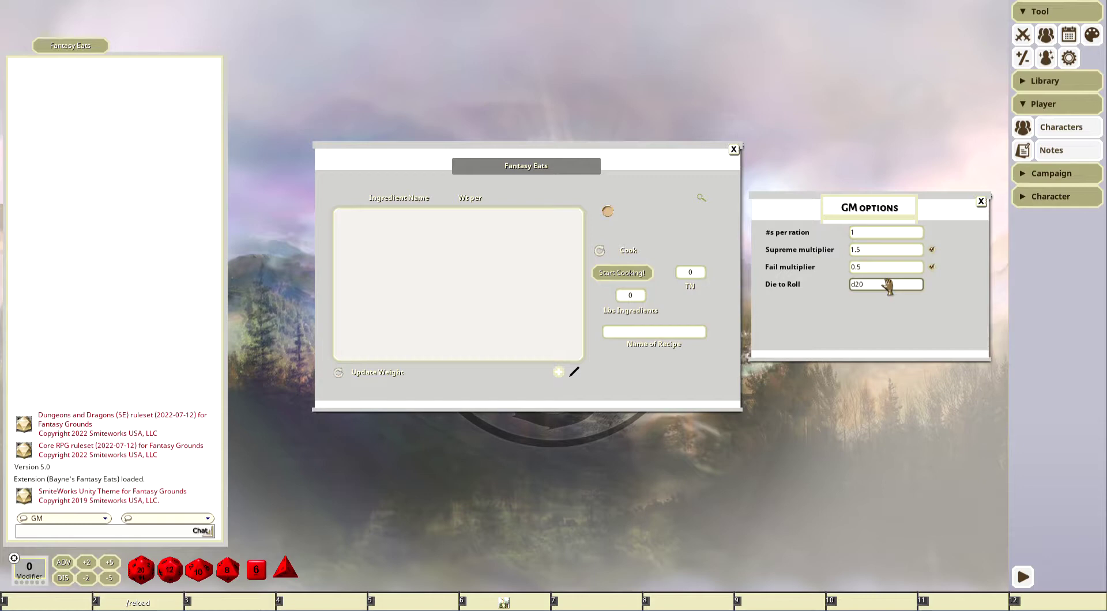
Step: Turn the supreme multiplier off and back on, restoring its value to 1.5
{"action": "left_click", "coordinate": [932, 250]}
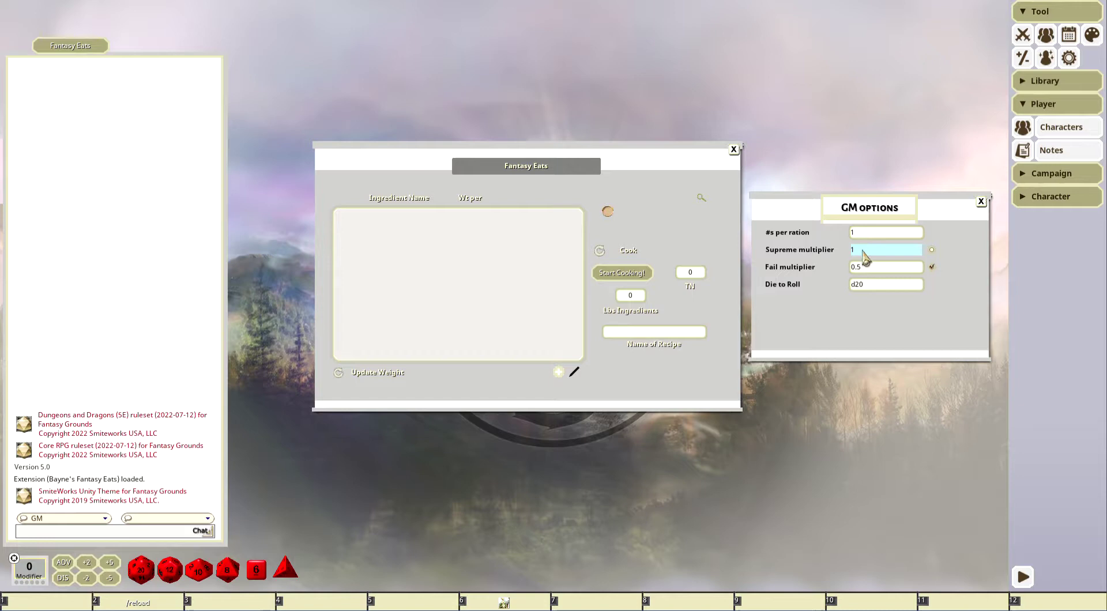
{"action": "left_click", "coordinate": [932, 250]}
{"action": "left_click", "coordinate": [881, 253]}
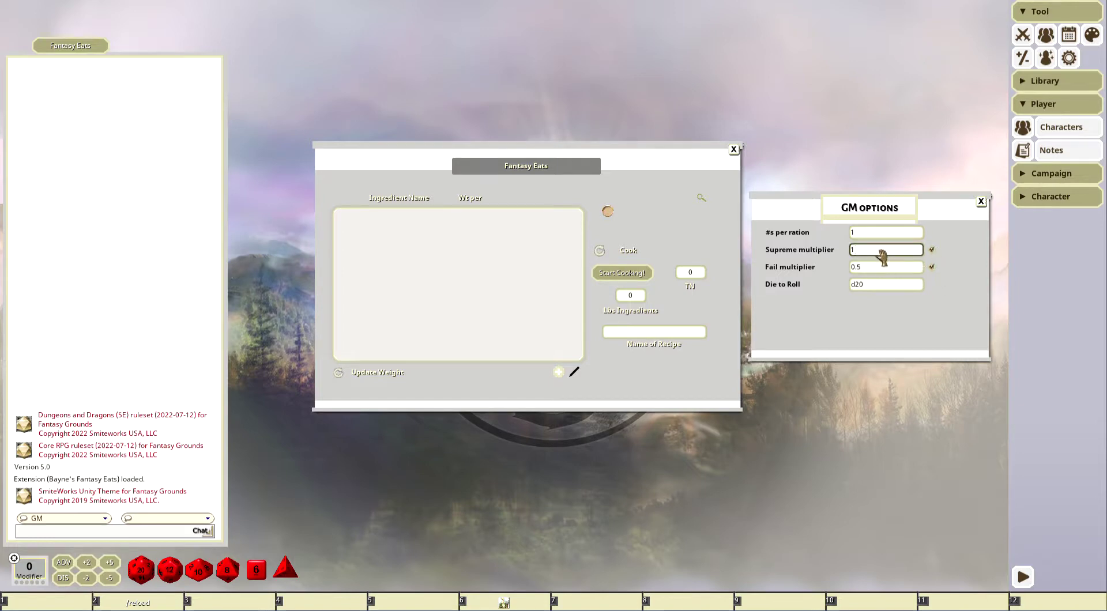
Step: Turn off the fail multiplier in the GM options and set the cooking TN to 12
{"action": "left_click", "coordinate": [867, 269]}
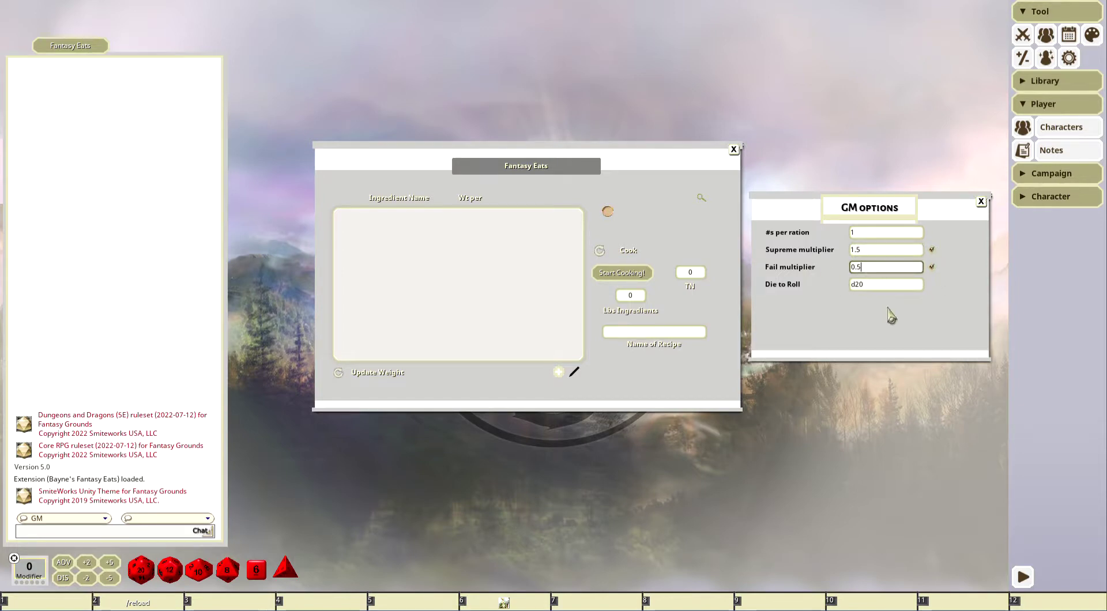
{"action": "left_click", "coordinate": [932, 267]}
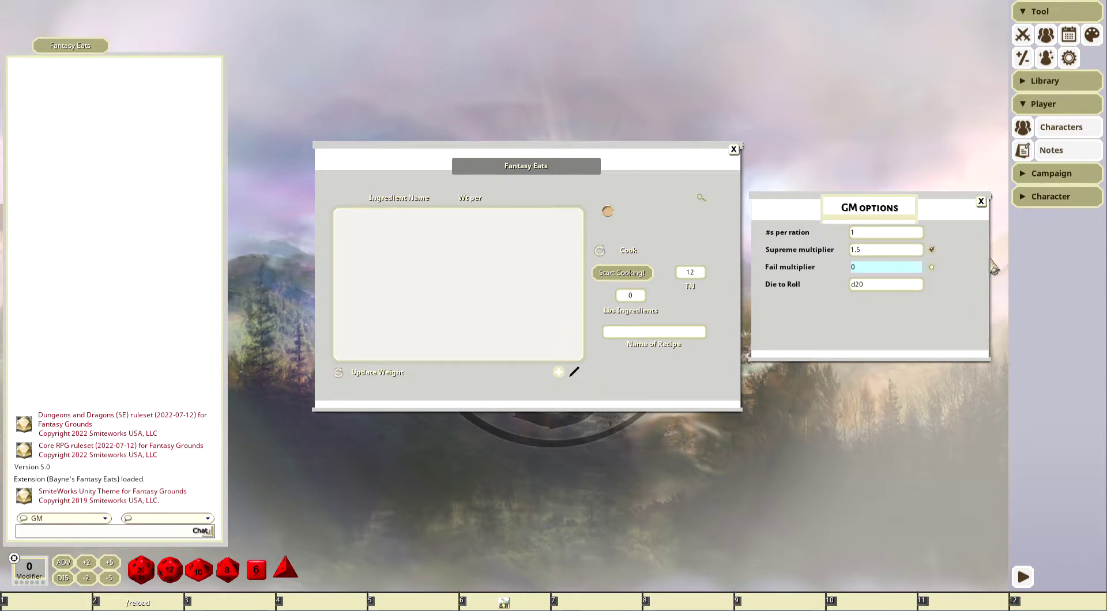
{"action": "left_click", "coordinate": [982, 202]}
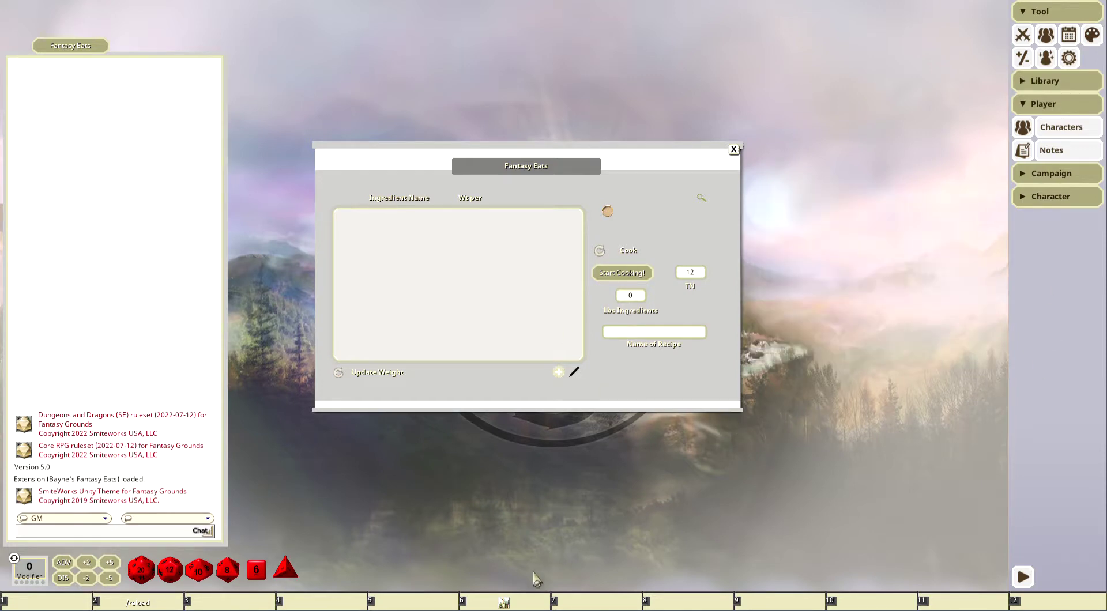
Step: Assign the character as the cook in Fantasy Eats using the portrait from the character sheet, leaving the sheet closed
{"action": "left_click", "coordinate": [505, 603]}
{"action": "left_click_drag", "start_coordinate": [755, 398], "coordinate": [939, 403]}
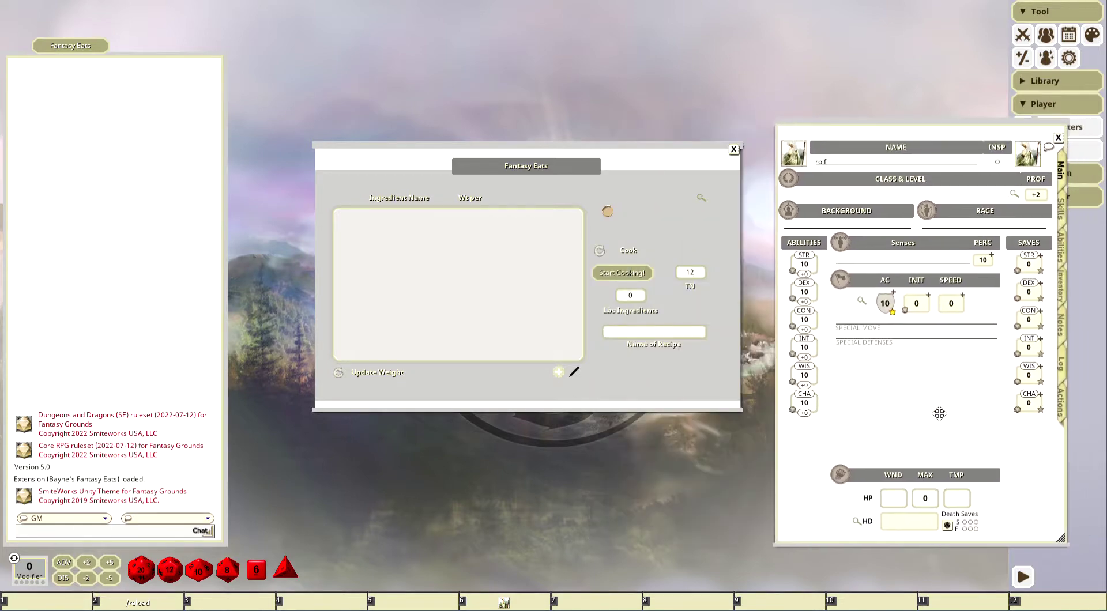
{"action": "left_click", "coordinate": [1060, 287]}
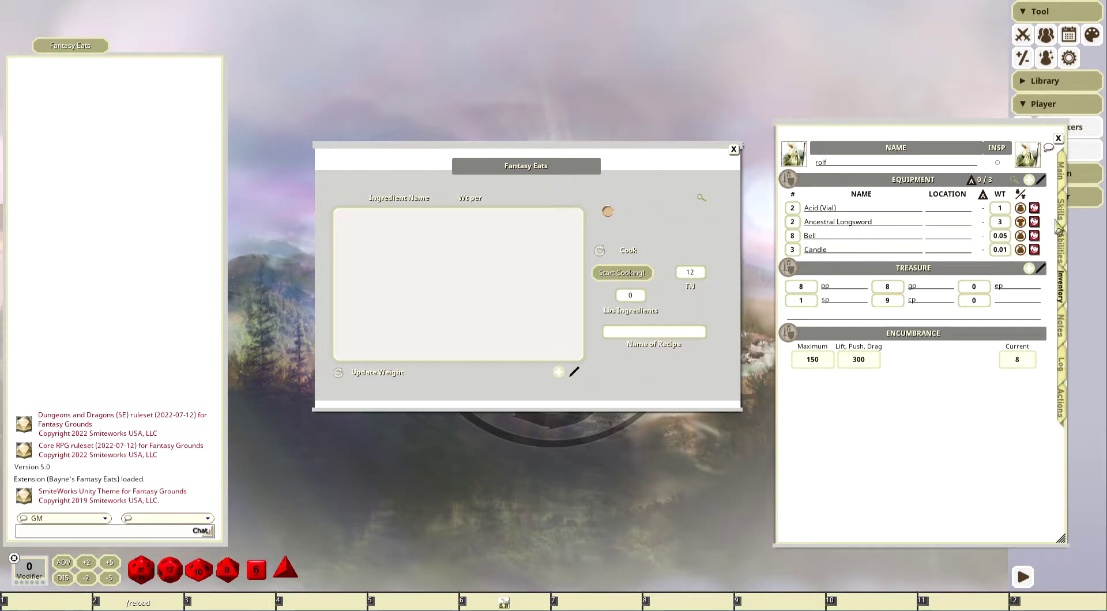
{"action": "left_click", "coordinate": [1061, 173]}
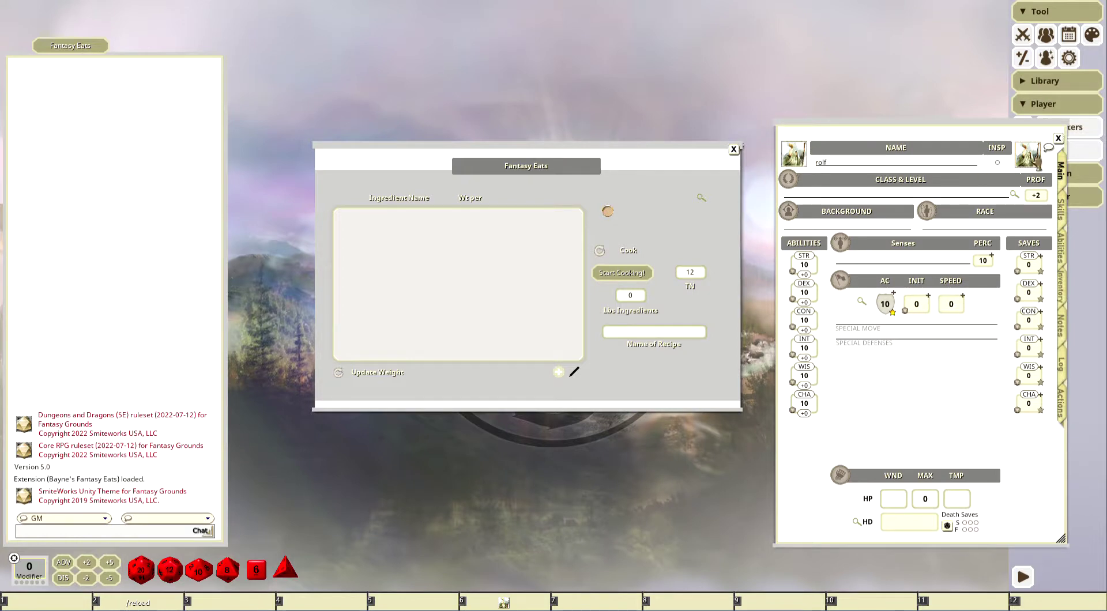
{"action": "left_click_drag", "start_coordinate": [1028, 155], "coordinate": [617, 222]}
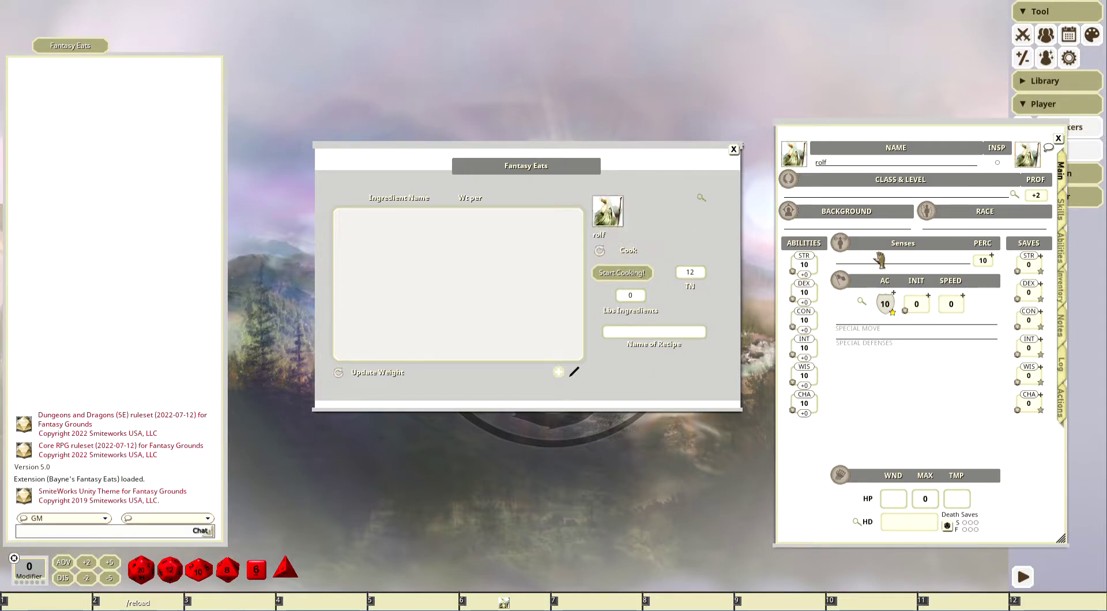
{"action": "left_click", "coordinate": [1058, 138]}
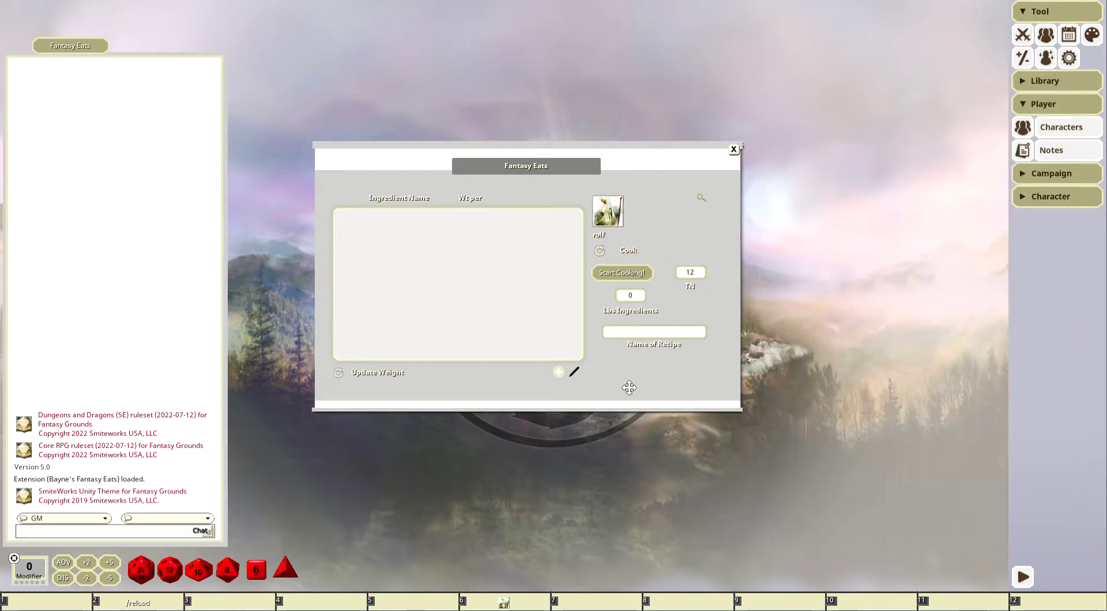
Step: Find the 5E Fantasy Eats module by searching the module activation list for "eats" and load it
{"action": "left_click_drag", "start_coordinate": [684, 377], "coordinate": [613, 365]}
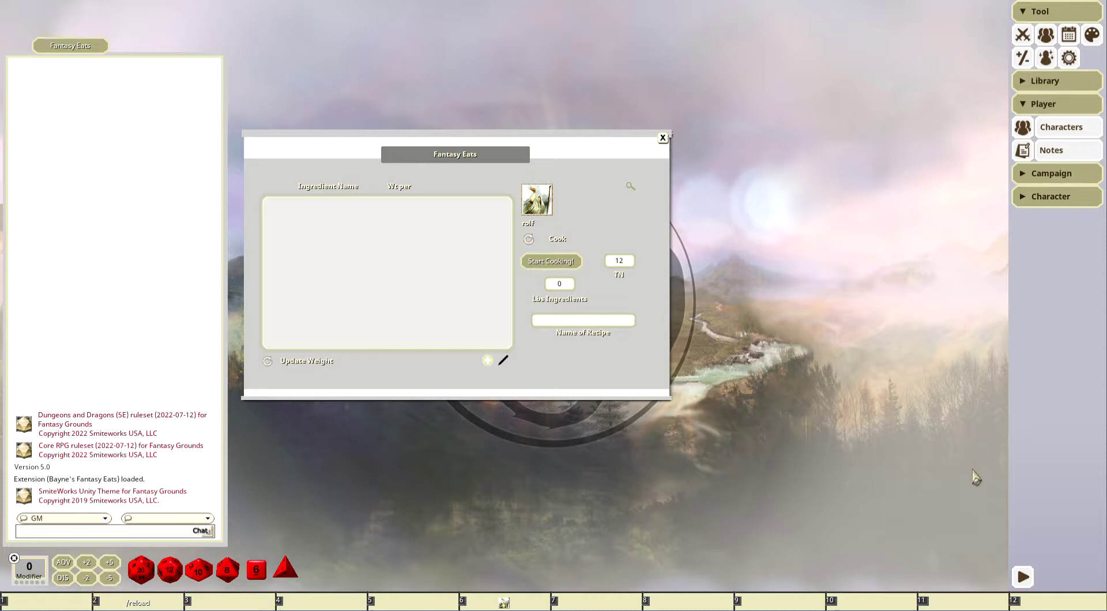
{"action": "left_click", "coordinate": [1084, 81]}
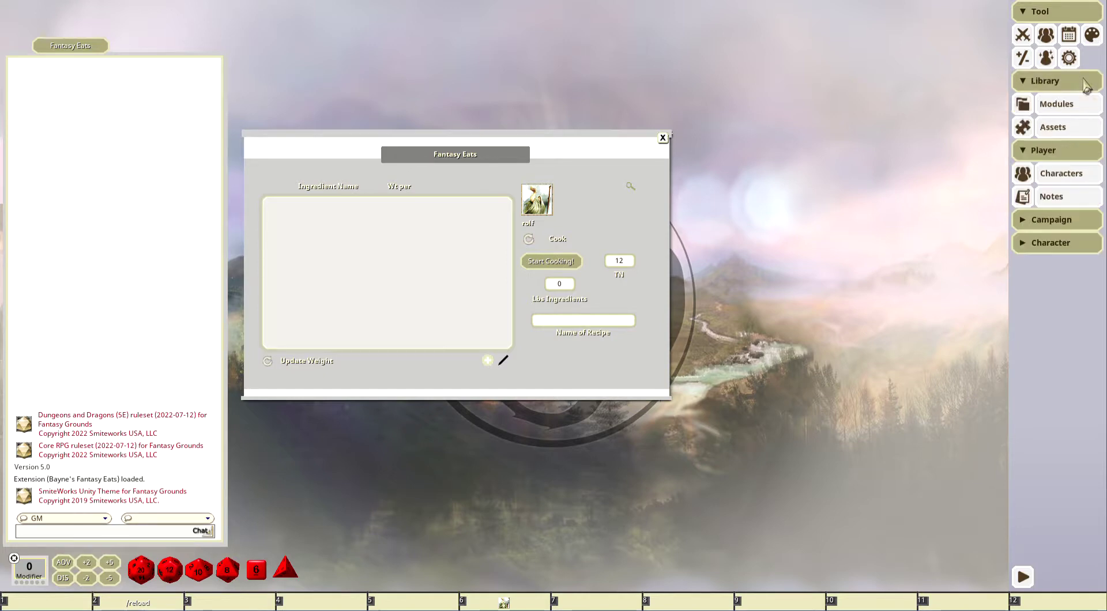
{"action": "left_click", "coordinate": [1062, 112]}
{"action": "left_click_drag", "start_coordinate": [530, 202], "coordinate": [820, 193]}
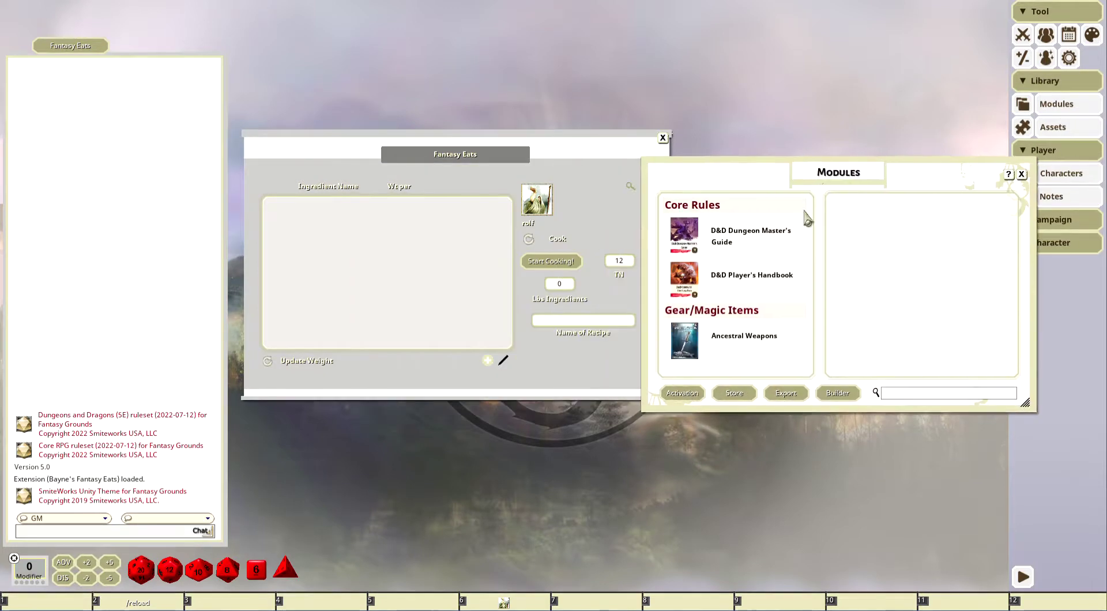
{"action": "left_click", "coordinate": [682, 393]}
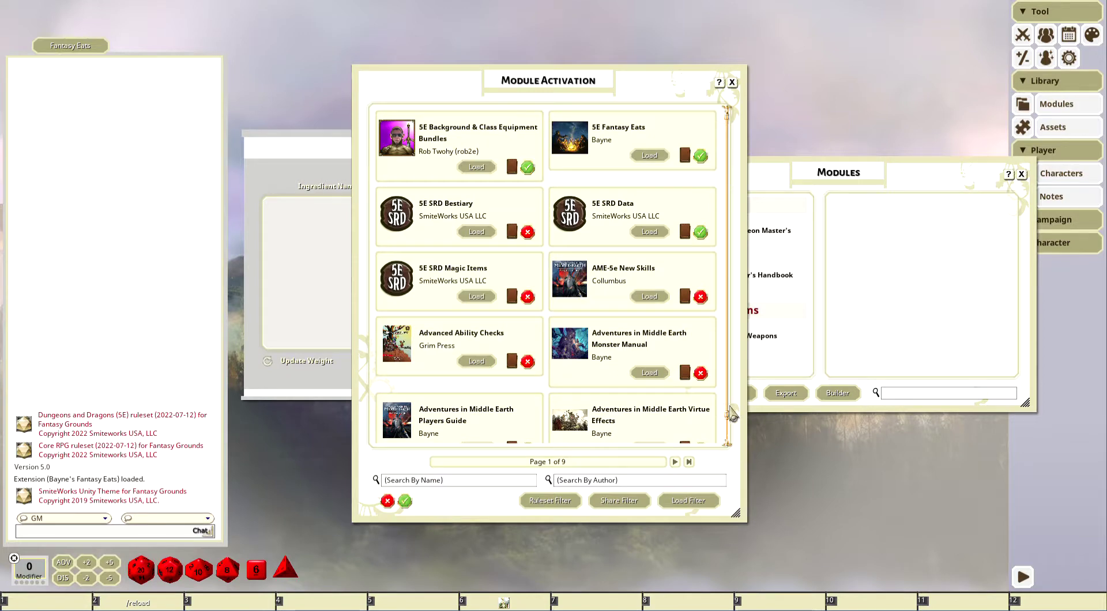
{"action": "scroll", "coordinate": [732, 414], "scroll_direction": "down", "scroll_amount": 1}
{"action": "left_click", "coordinate": [487, 481]}
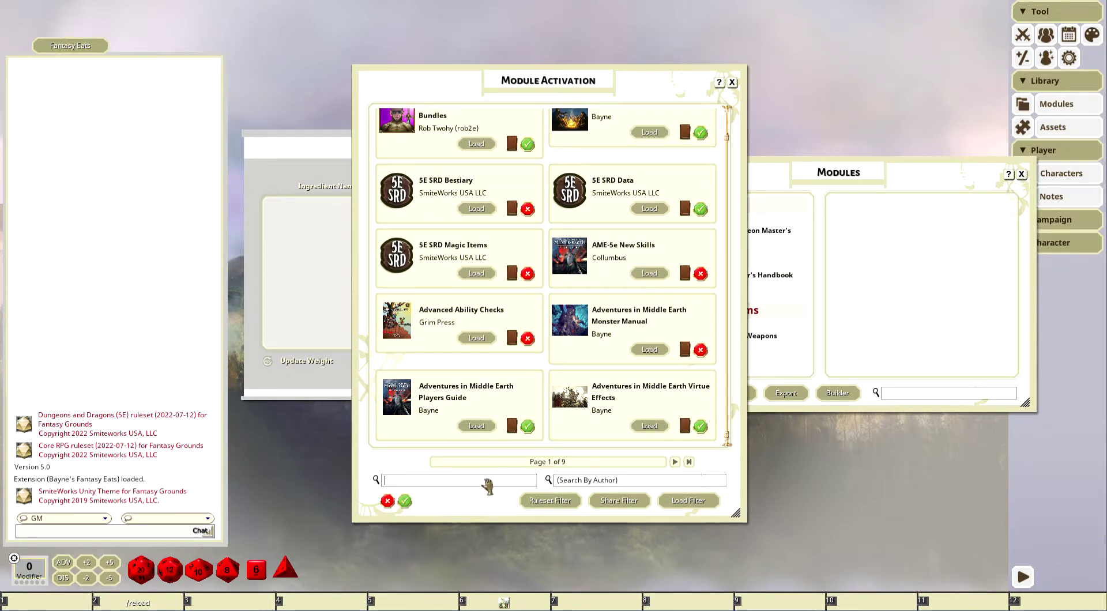
{"action": "type", "text": "eats"}
{"action": "key", "text": "Return"}
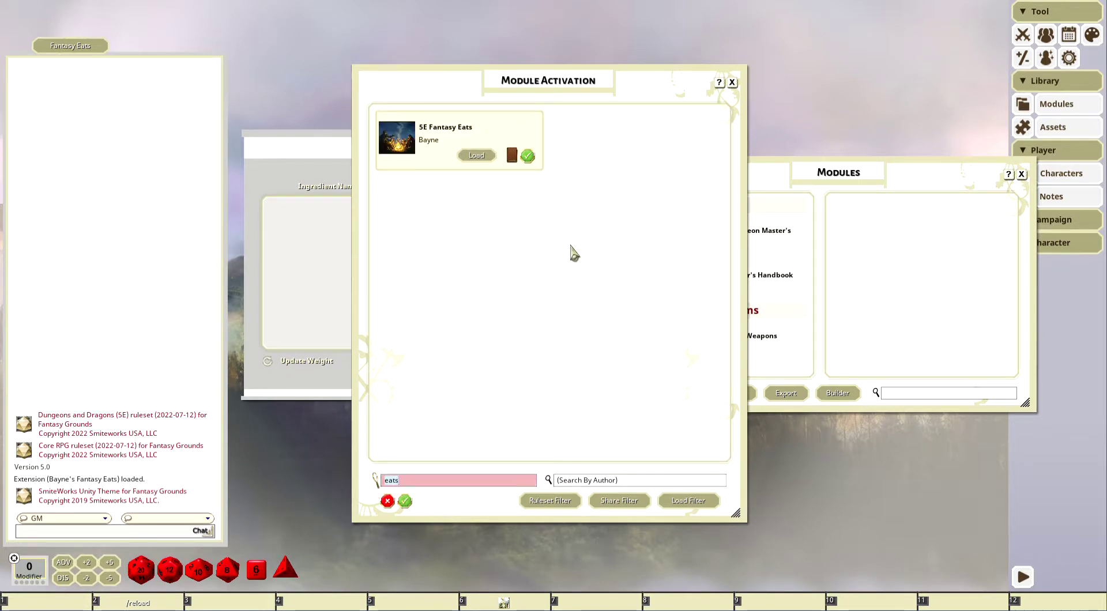
{"action": "left_click", "coordinate": [482, 157]}
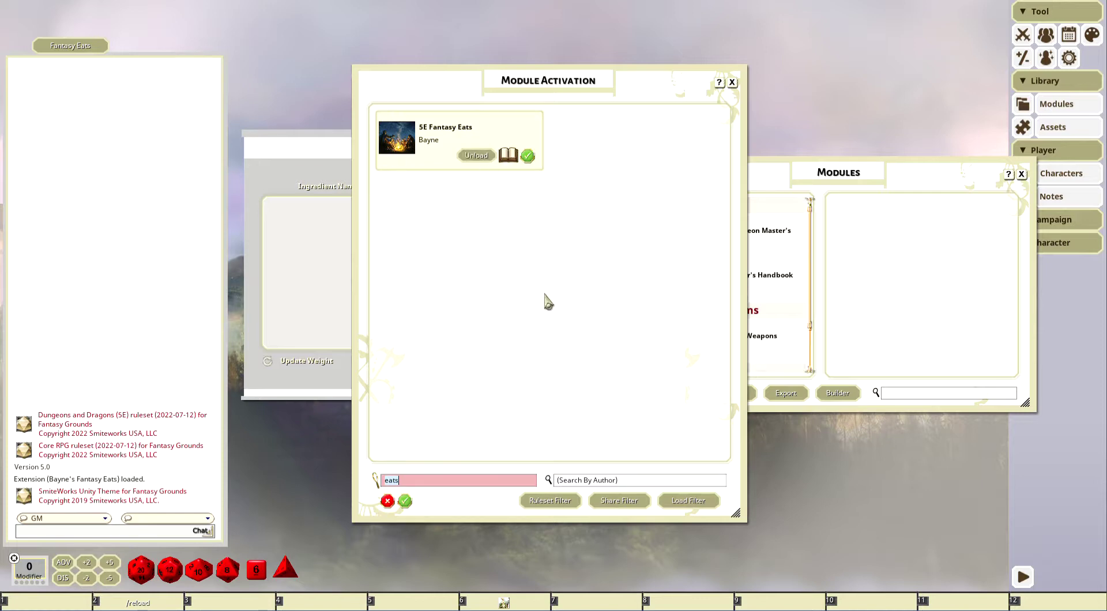
{"action": "left_click", "coordinate": [732, 82]}
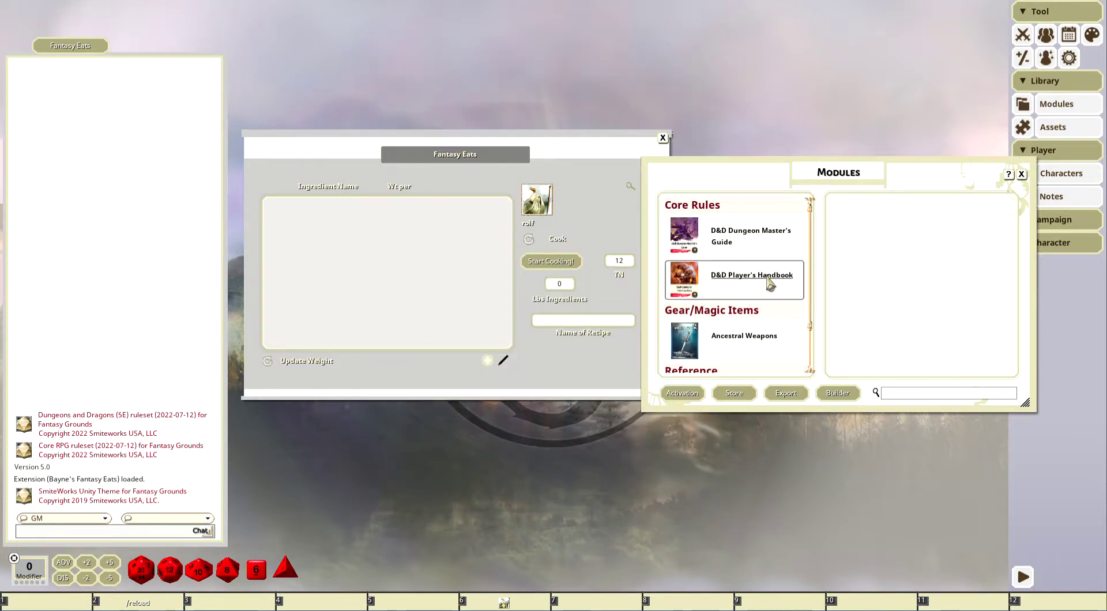
Step: Open the 5E Fantasy Eats module's item list and place it beside the Fantasy Eats window, with the module library closed
{"action": "scroll", "coordinate": [770, 300], "scroll_direction": "down", "scroll_amount": 1}
{"action": "left_click", "coordinate": [764, 351]}
{"action": "left_click", "coordinate": [864, 207]}
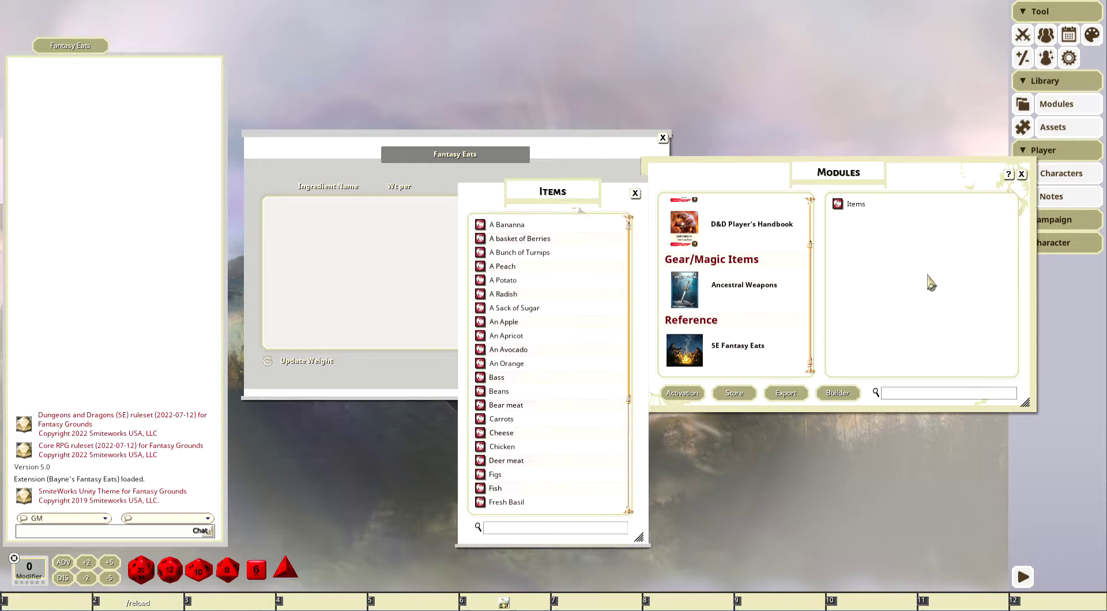
{"action": "left_click", "coordinate": [1021, 173]}
{"action": "left_click_drag", "start_coordinate": [562, 199], "coordinate": [856, 136]}
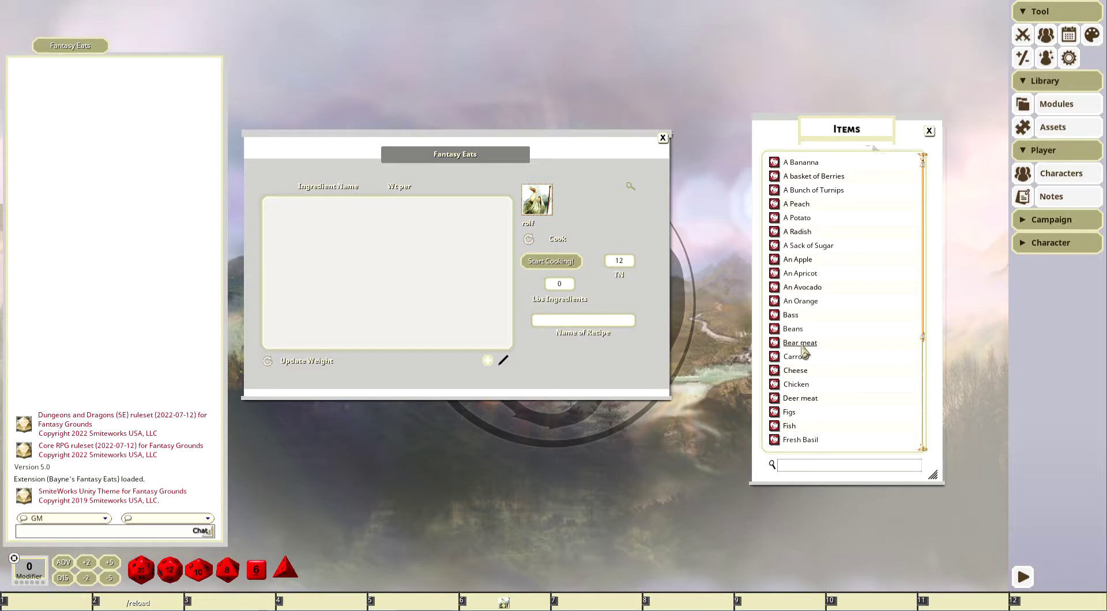
Step: Examine the item records for Cheese and Shark meat, including their type, rarity and weight
{"action": "left_click", "coordinate": [803, 372]}
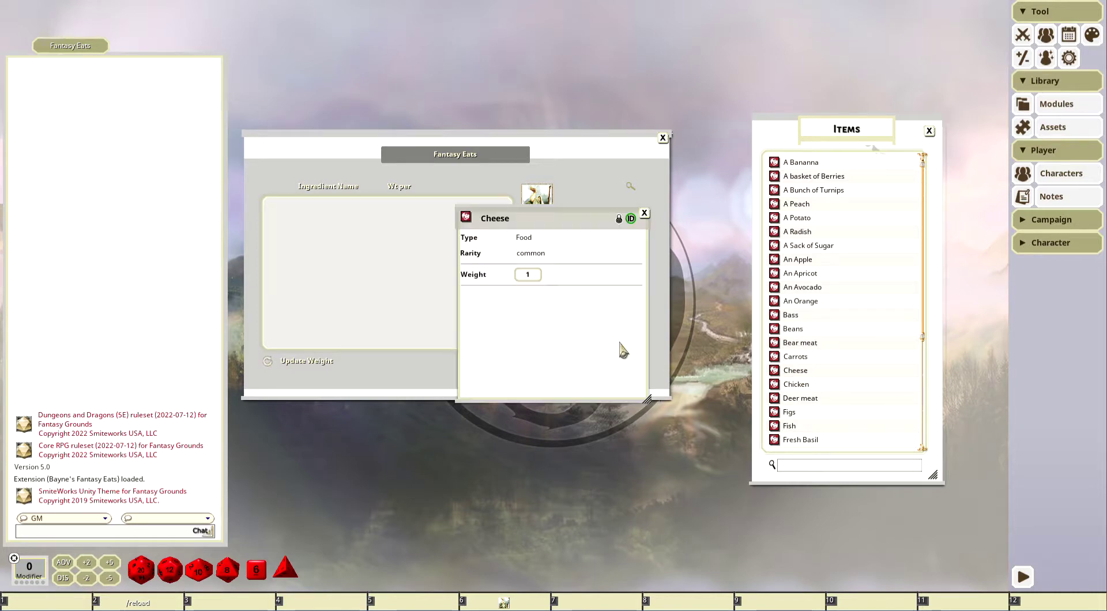
{"action": "left_click", "coordinate": [644, 213]}
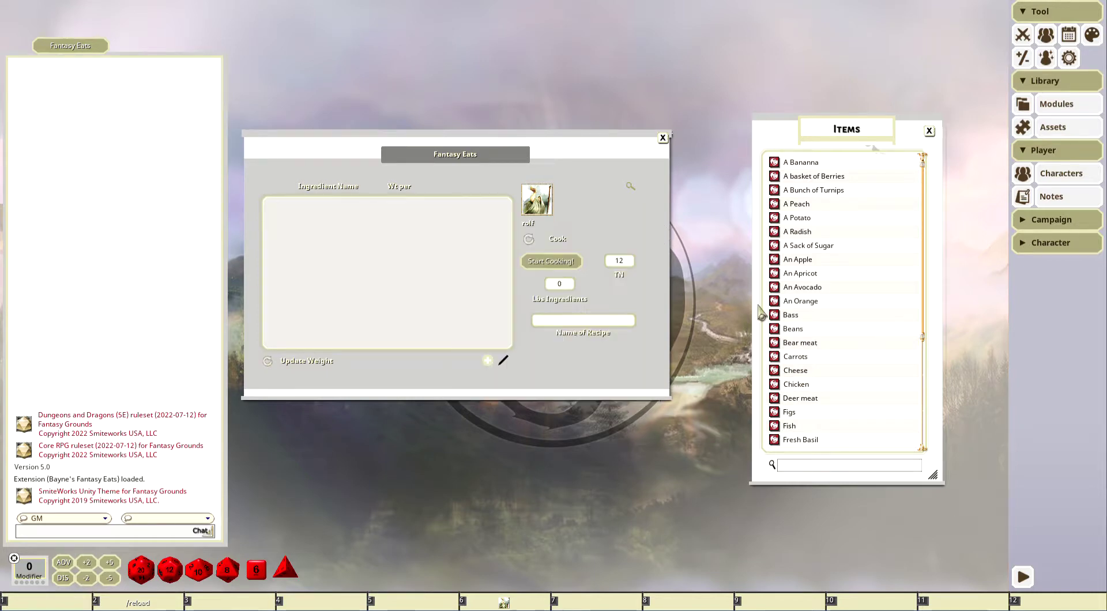
{"action": "scroll", "coordinate": [813, 331], "scroll_direction": "down", "scroll_amount": 4}
{"action": "left_click", "coordinate": [812, 386]}
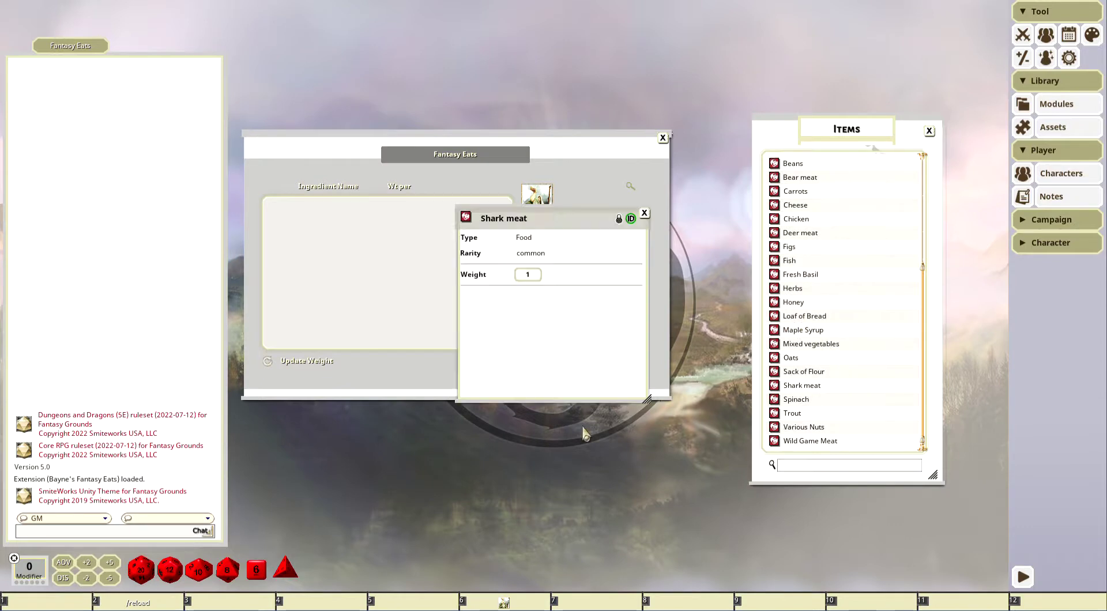
{"action": "left_click", "coordinate": [645, 215]}
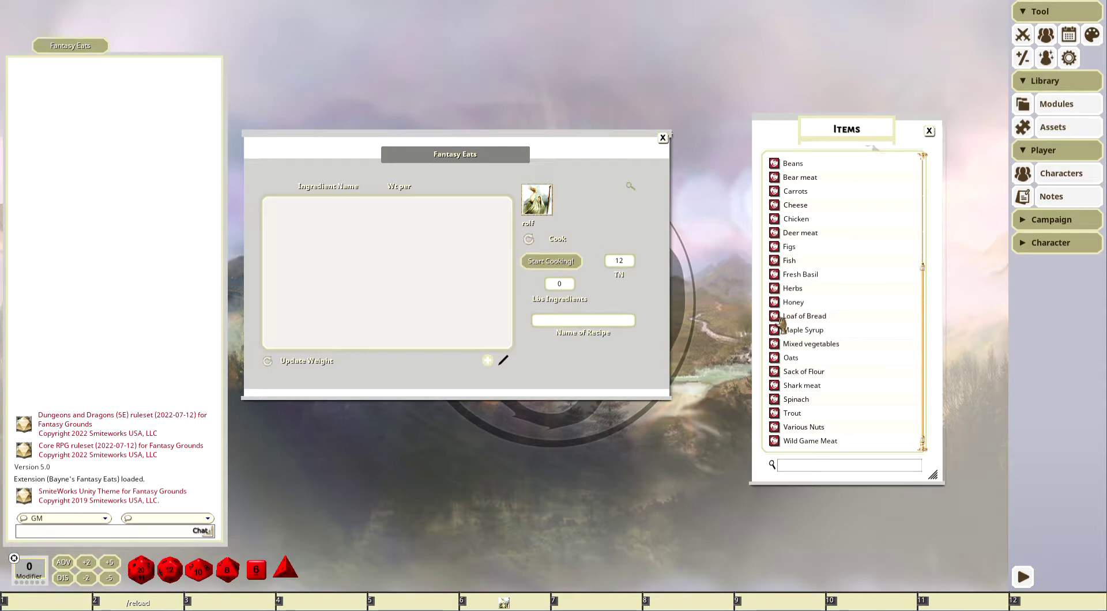
Step: Add Loaf of Bread, Chicken and Herbs from the item list to the Fantasy Eats ingredient list
{"action": "left_click_drag", "start_coordinate": [780, 323], "coordinate": [412, 268]}
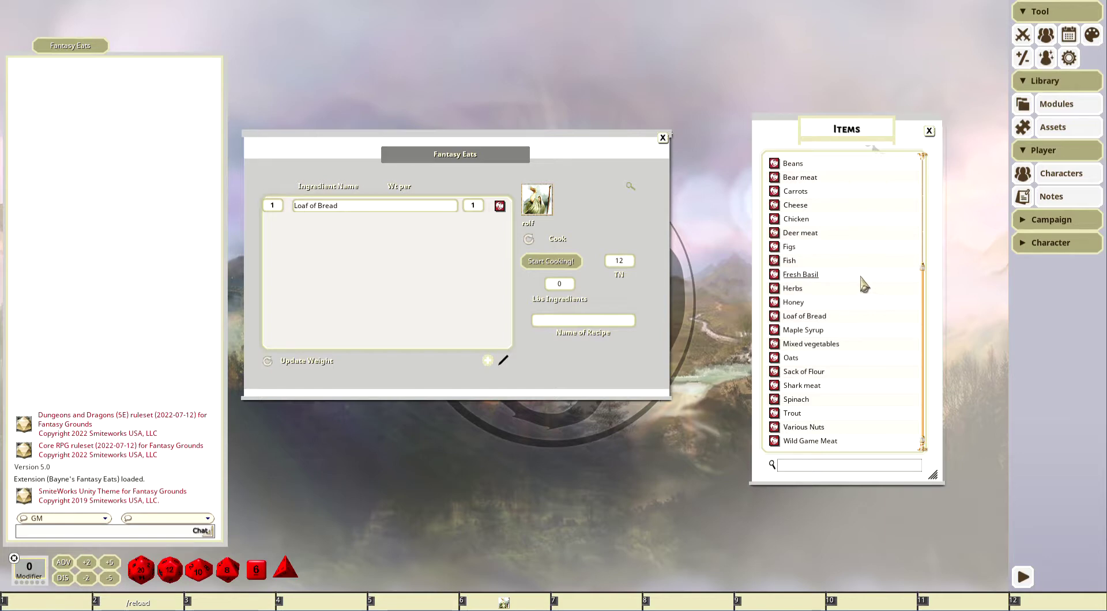
{"action": "left_click_drag", "start_coordinate": [790, 247], "coordinate": [820, 258]}
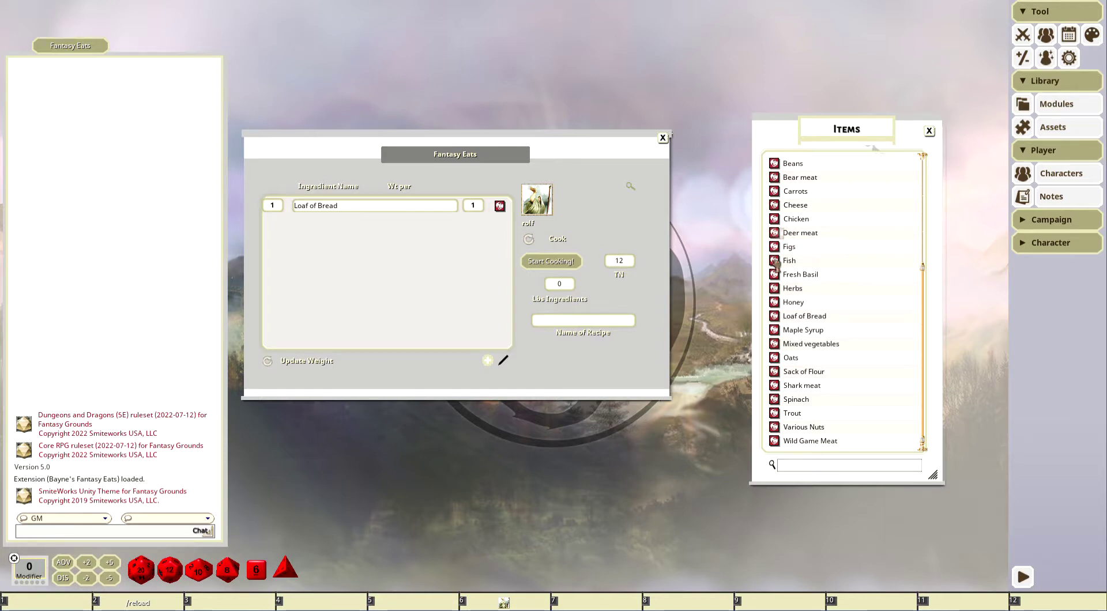
{"action": "left_click_drag", "start_coordinate": [449, 264], "coordinate": [449, 266]}
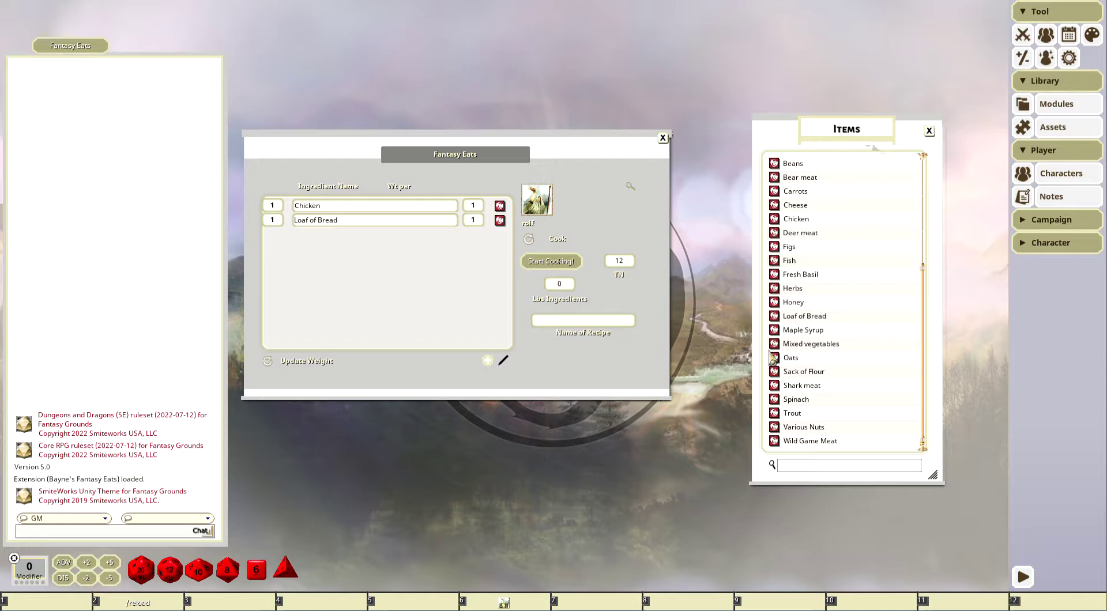
{"action": "left_click_drag", "start_coordinate": [775, 292], "coordinate": [445, 273]}
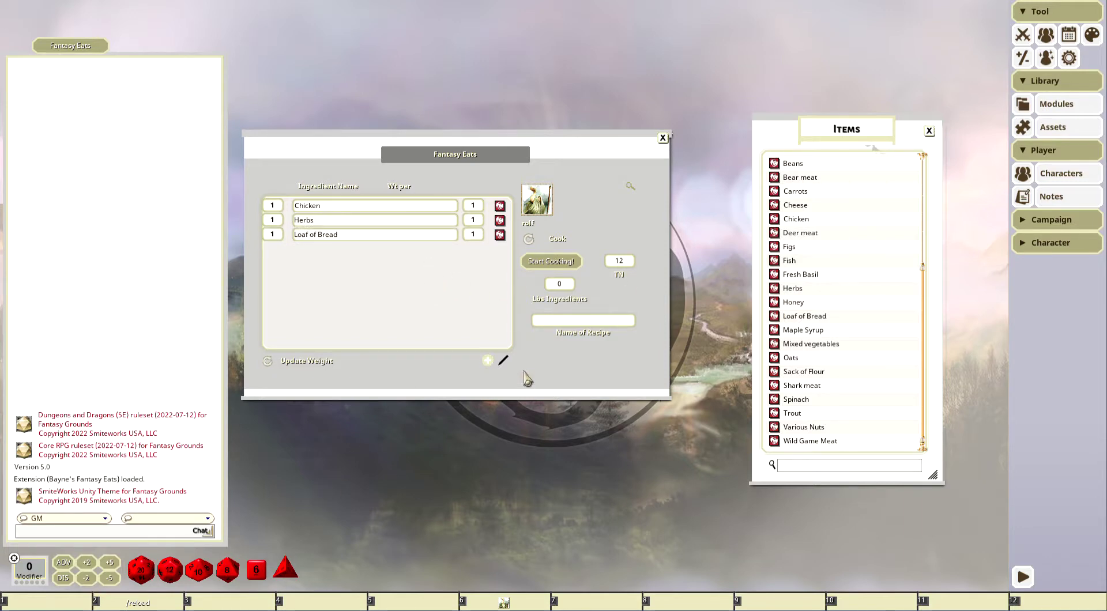
Step: Open the cook's inventory beside the Fantasy Eats window and update the total ingredient weight
{"action": "left_click", "coordinate": [522, 594]}
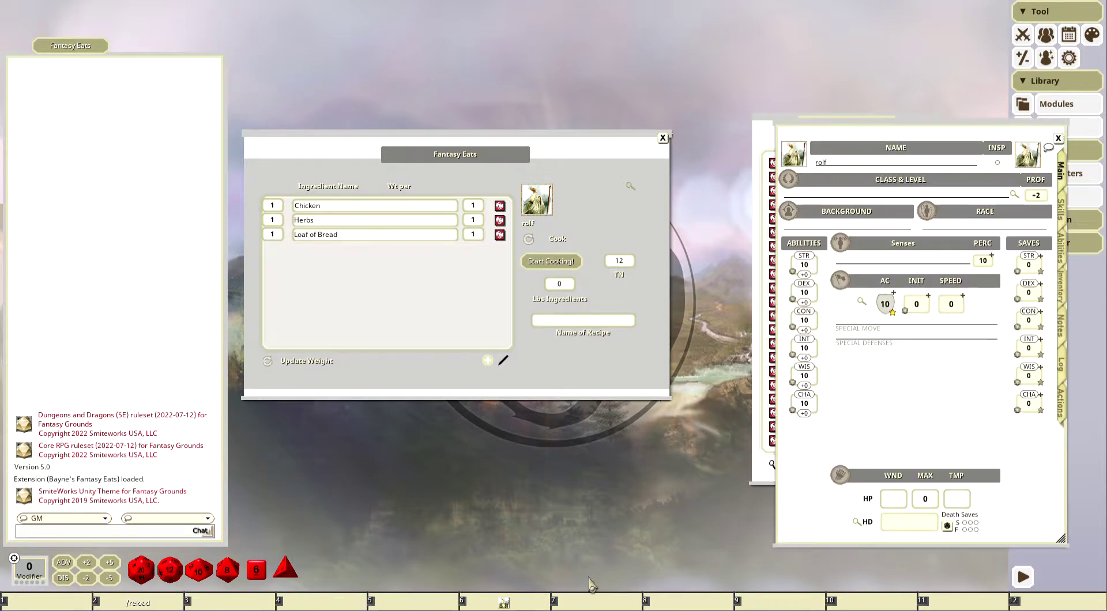
{"action": "left_click", "coordinate": [1065, 297]}
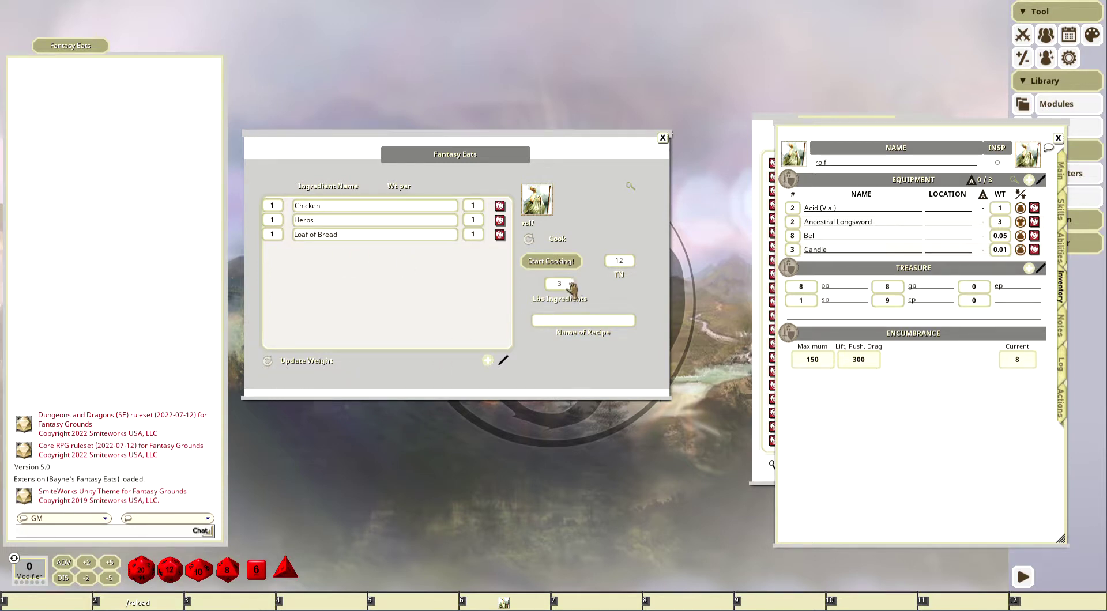
Step: Review the GM options for pounds per ration, supreme and fail multipliers, and die to roll, leaving them closed
{"action": "left_click", "coordinate": [630, 185]}
{"action": "left_click", "coordinate": [885, 267]}
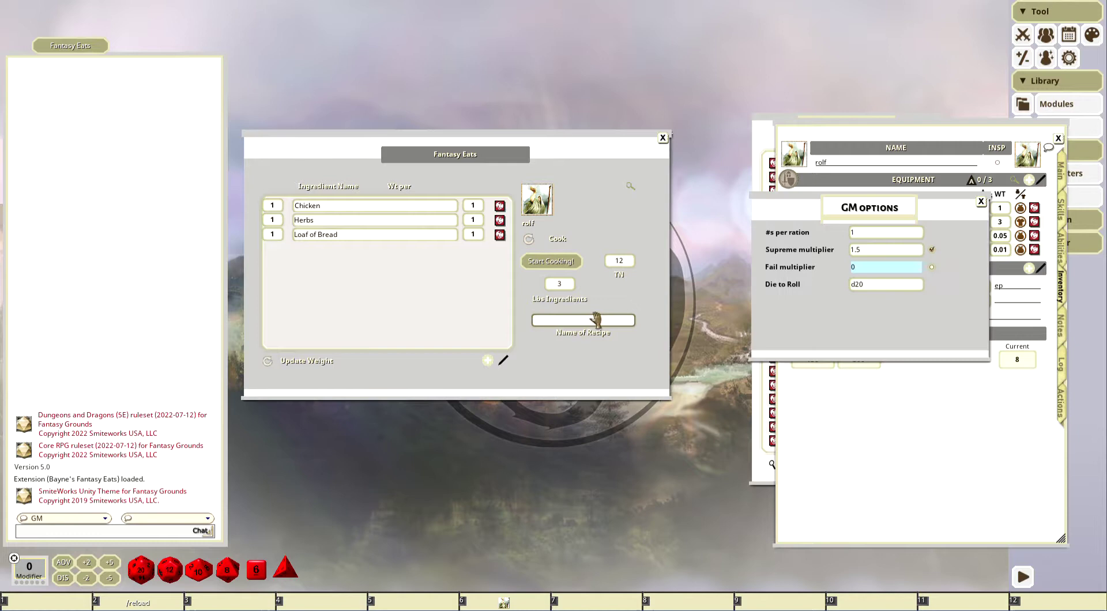
{"action": "left_click", "coordinate": [981, 201]}
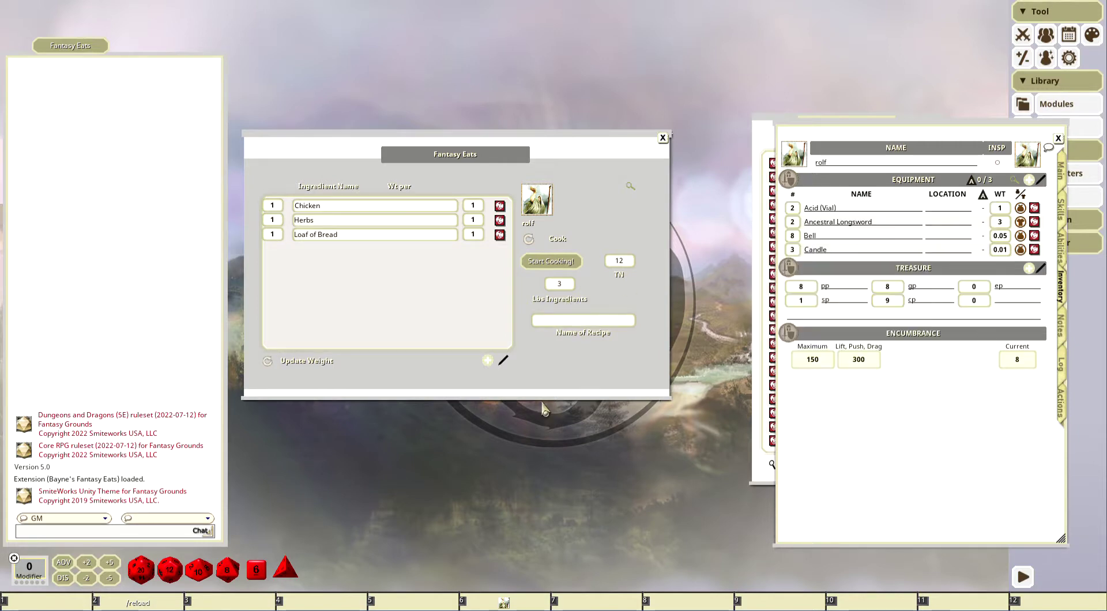
Step: Cook the Chicken, Herbs and Loaf of Bread, and check the item record of the resulting meal in the cook's inventory
{"action": "left_click", "coordinate": [555, 267]}
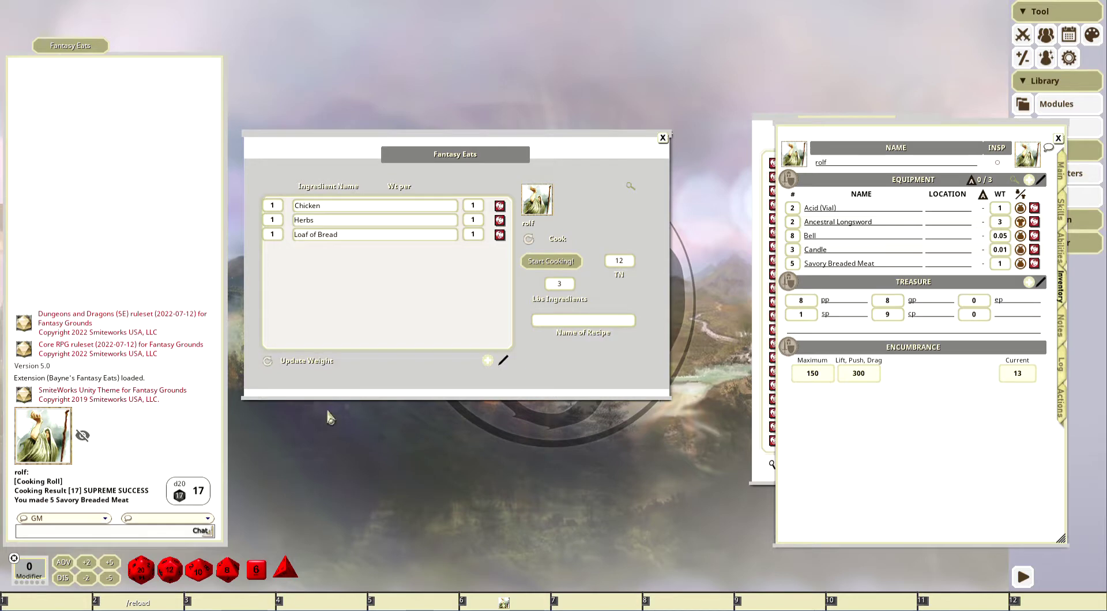
{"action": "left_click", "coordinate": [1035, 263]}
{"action": "left_click", "coordinate": [620, 218]}
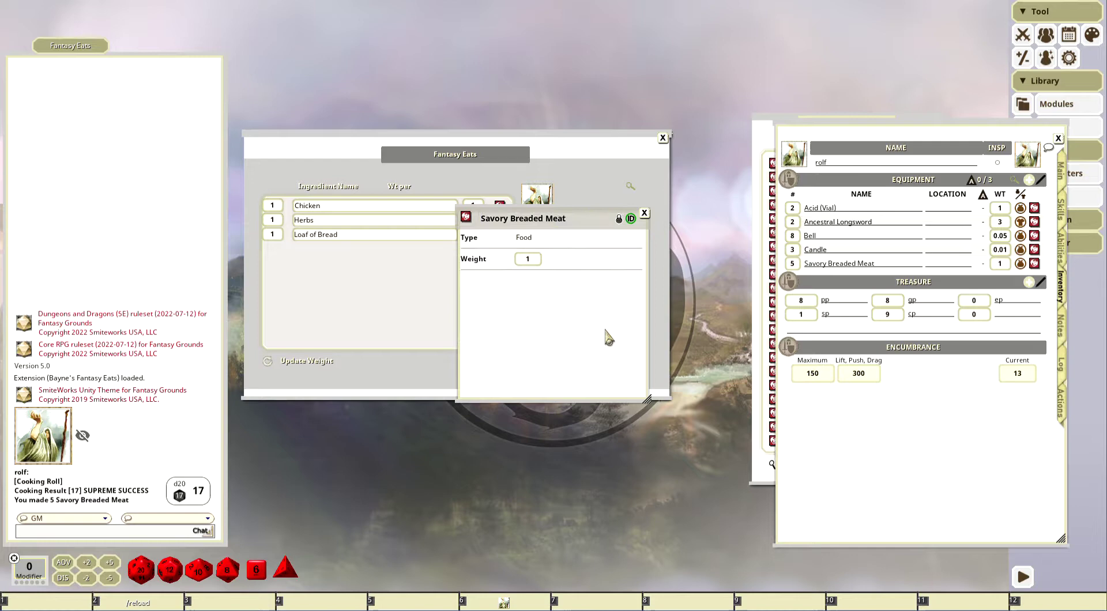
{"action": "left_click", "coordinate": [645, 212]}
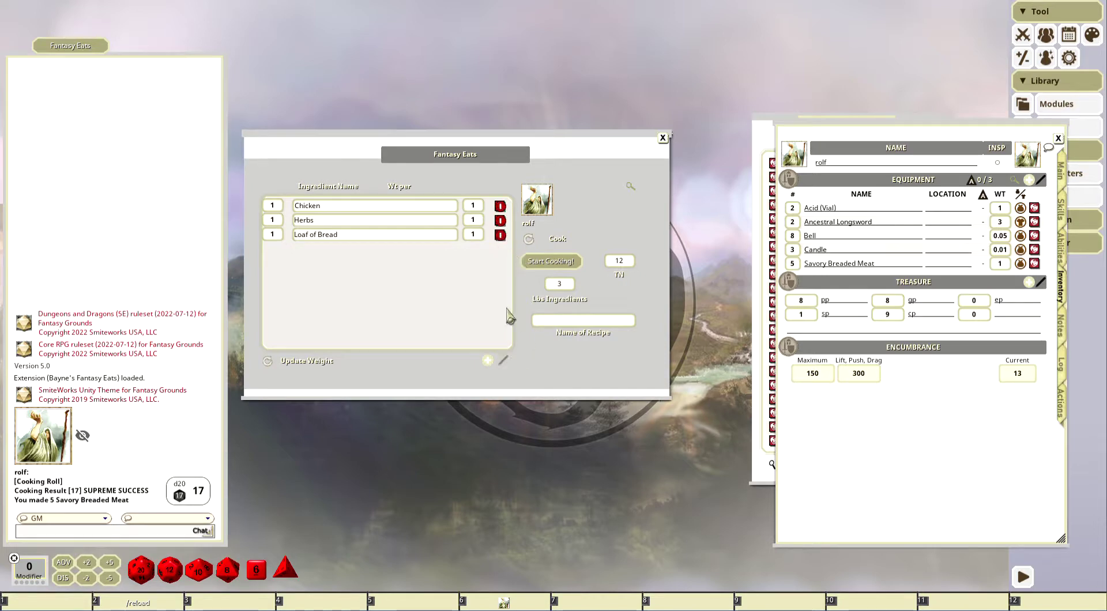
Step: Remove Loaf of Bread, Herbs and Chicken from the ingredient list
{"action": "left_click", "coordinate": [500, 234]}
{"action": "left_click", "coordinate": [499, 220]}
{"action": "left_click", "coordinate": [500, 206]}
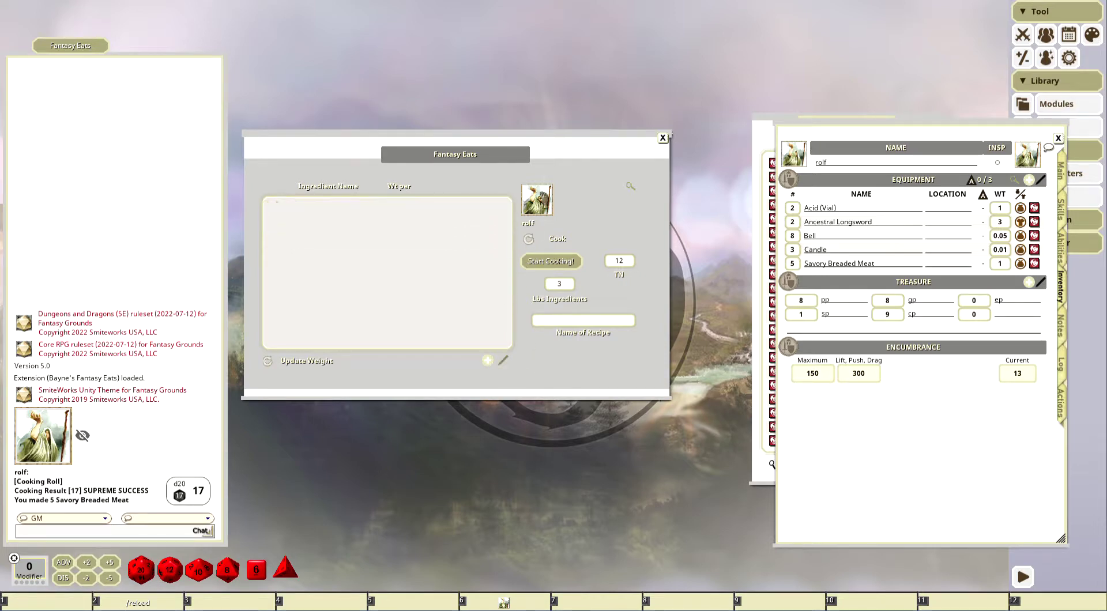
Step: Bring the item list forward and add Maple Syrup and Sack of Flour as ingredients
{"action": "left_click", "coordinate": [769, 137]}
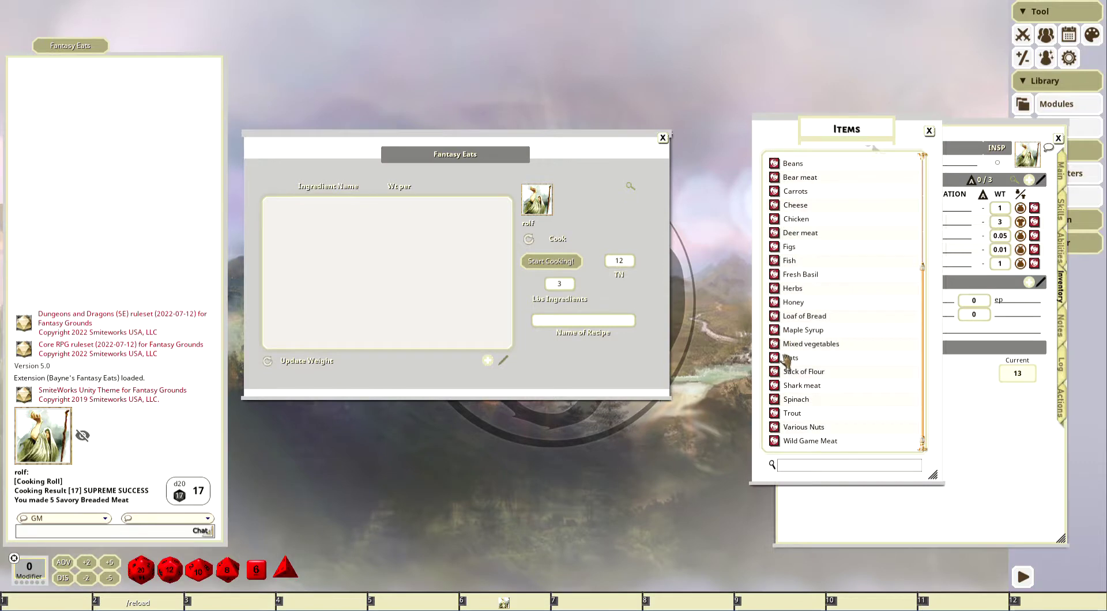
{"action": "left_click_drag", "start_coordinate": [777, 330], "coordinate": [468, 334]}
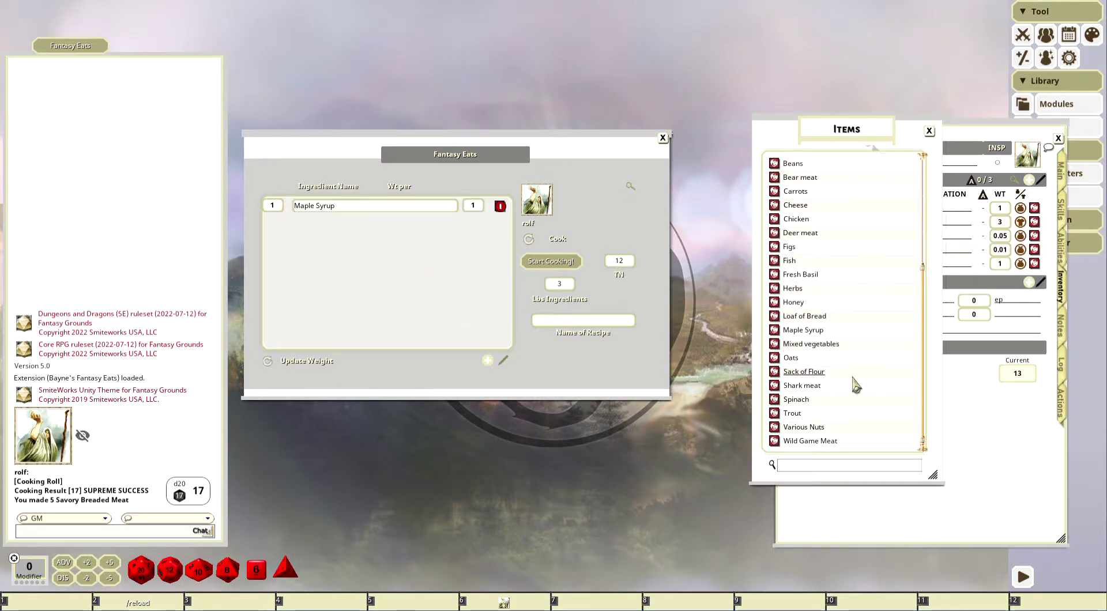
{"action": "left_click_drag", "start_coordinate": [377, 261], "coordinate": [380, 264]}
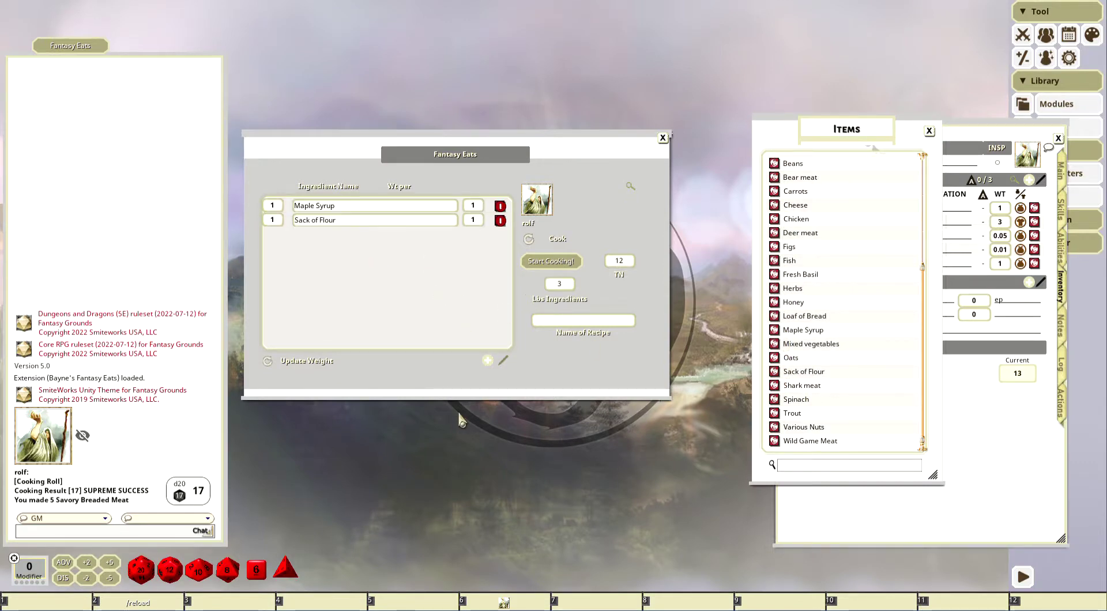
Step: Cook the Maple Syrup and Sack of Flour combination four times
{"action": "left_click", "coordinate": [554, 262]}
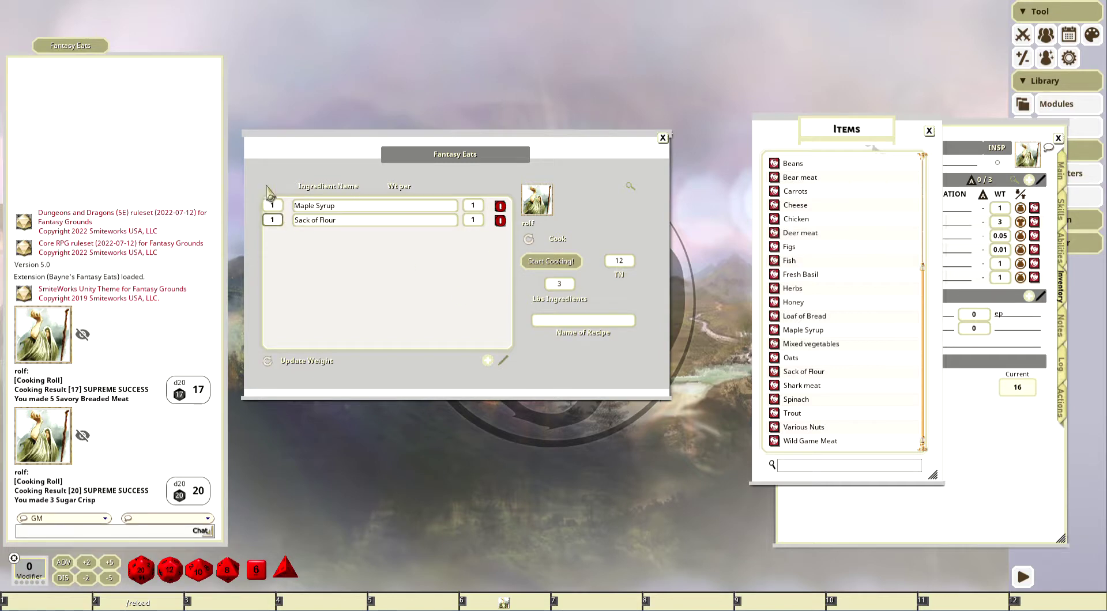
{"action": "left_click", "coordinate": [562, 267]}
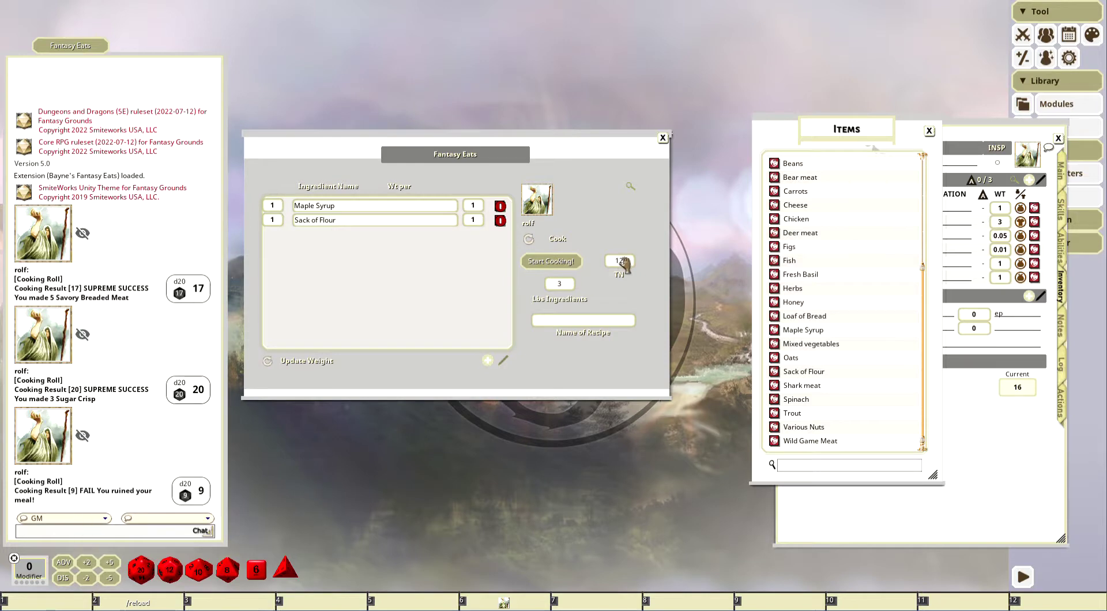
{"action": "left_click", "coordinate": [552, 262]}
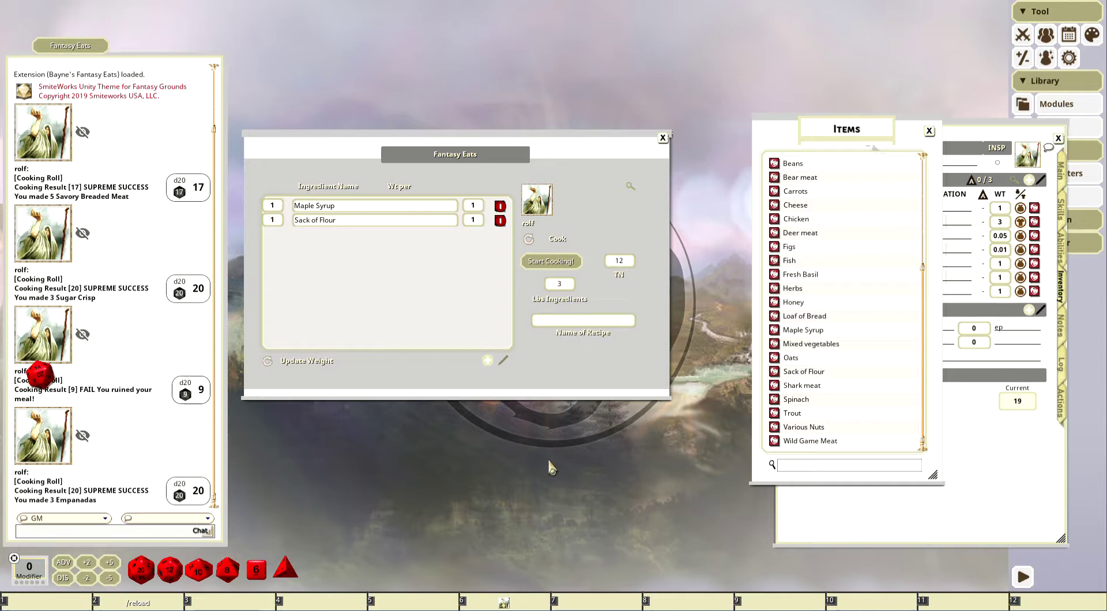
{"action": "left_click", "coordinate": [563, 264]}
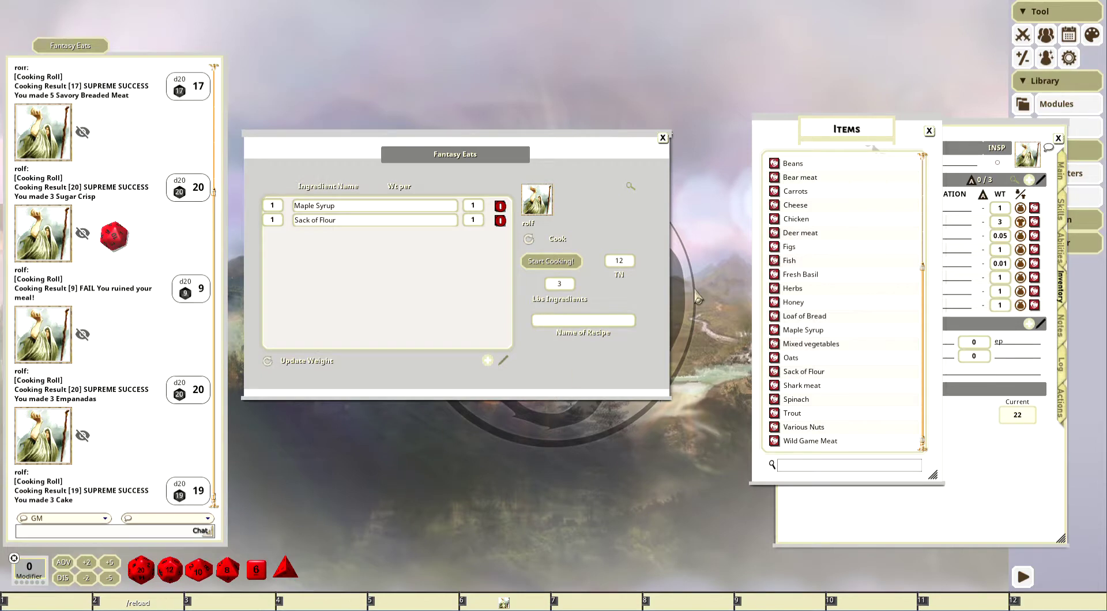
Step: Replace the listed ingredients with An Apple, Chicken and Sack of Flour, and cook them once
{"action": "left_click", "coordinate": [500, 206]}
{"action": "left_click", "coordinate": [500, 206]}
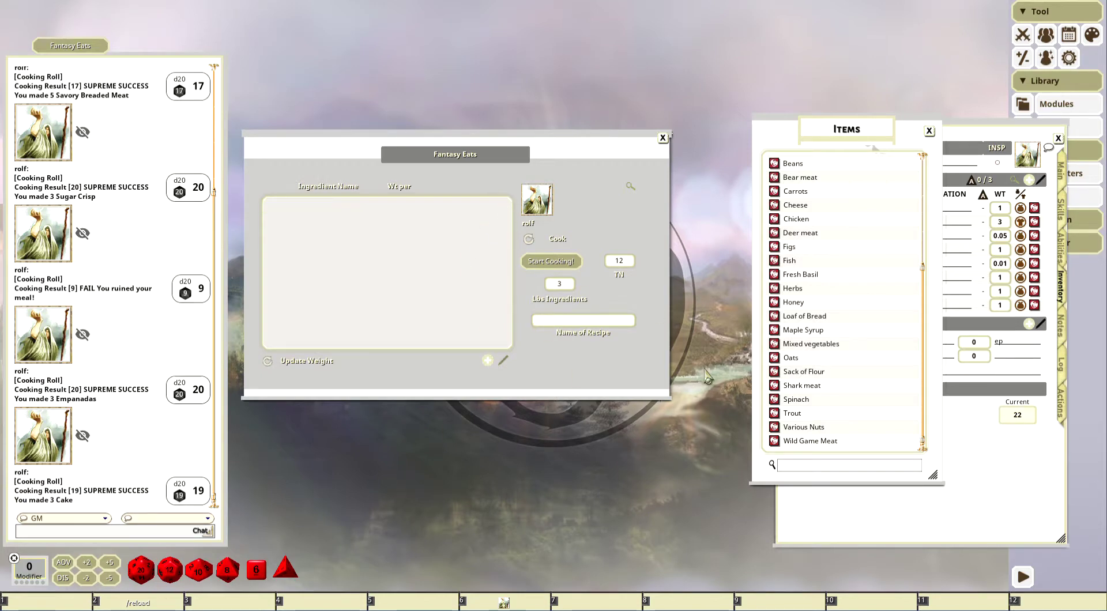
{"action": "scroll", "coordinate": [824, 196], "scroll_direction": "up", "scroll_amount": 5}
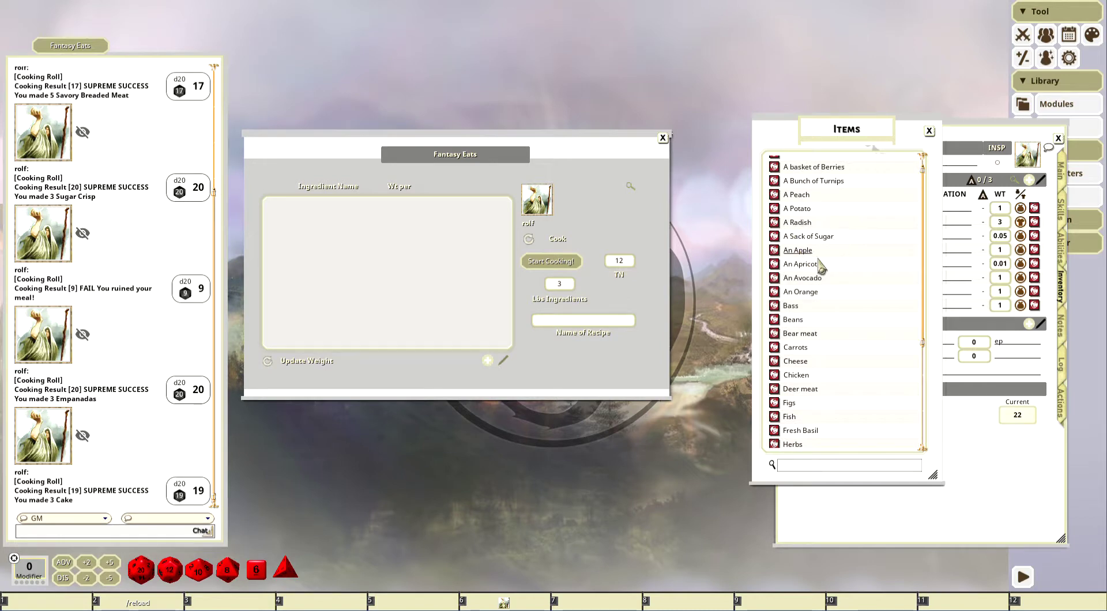
{"action": "left_click_drag", "start_coordinate": [781, 254], "coordinate": [439, 246]}
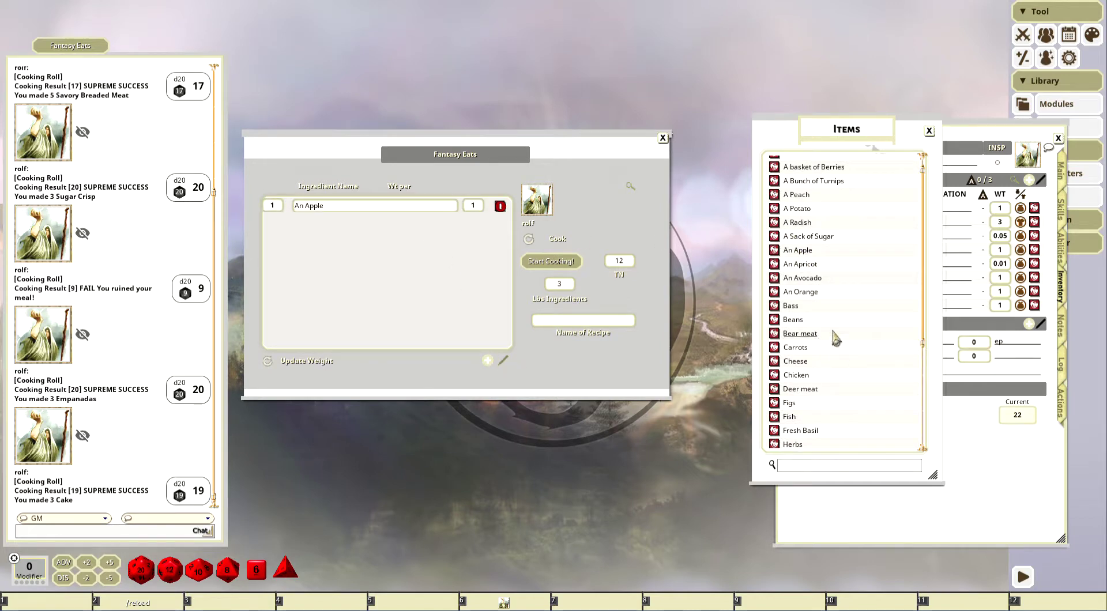
{"action": "scroll", "coordinate": [846, 330], "scroll_direction": "down", "scroll_amount": 3}
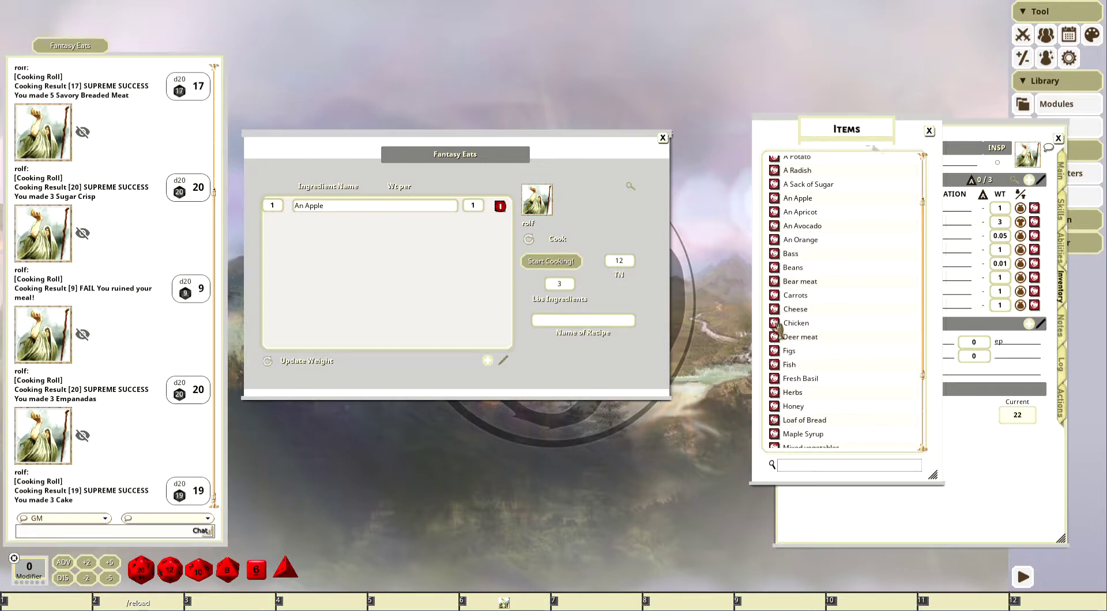
{"action": "left_click_drag", "start_coordinate": [469, 280], "coordinate": [469, 281]}
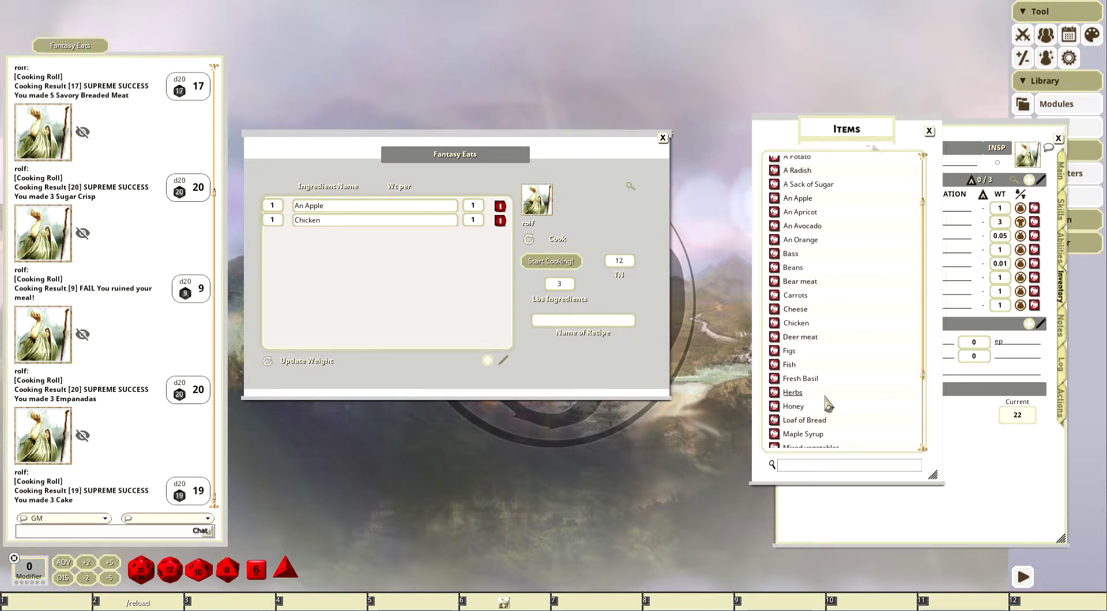
{"action": "scroll", "coordinate": [828, 405], "scroll_direction": "down", "scroll_amount": 2}
{"action": "scroll", "coordinate": [865, 389], "scroll_direction": "down", "scroll_amount": 2}
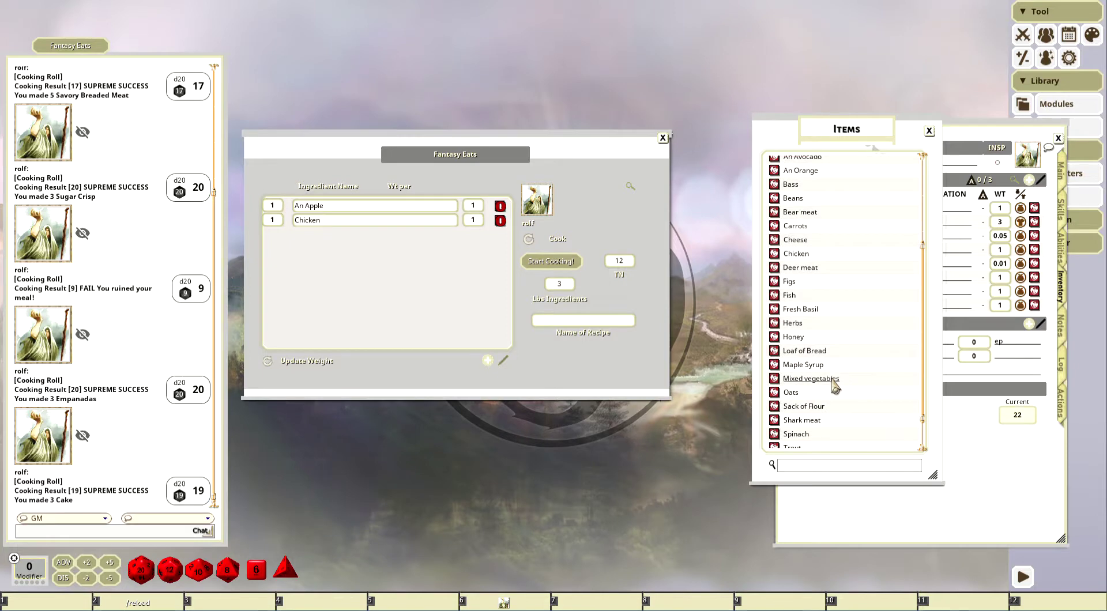
{"action": "scroll", "coordinate": [834, 380], "scroll_direction": "down", "scroll_amount": 2}
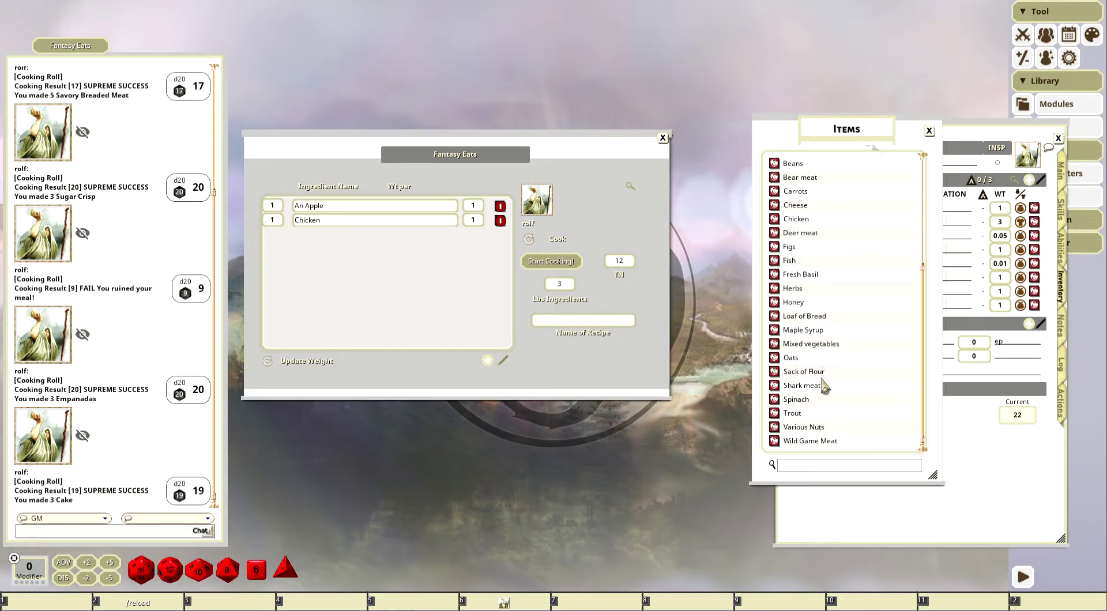
{"action": "left_click_drag", "start_coordinate": [423, 297], "coordinate": [424, 297]}
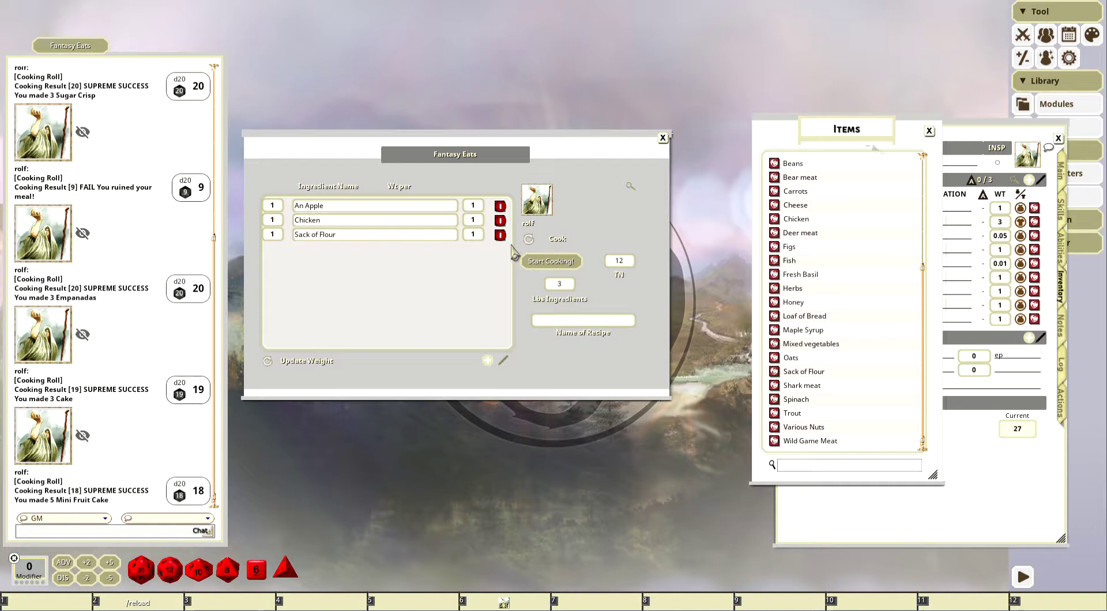
Step: Clear An Apple, Chicken and Sack of Flour from the ingredient list
{"action": "left_click", "coordinate": [501, 205]}
{"action": "left_click", "coordinate": [501, 206]}
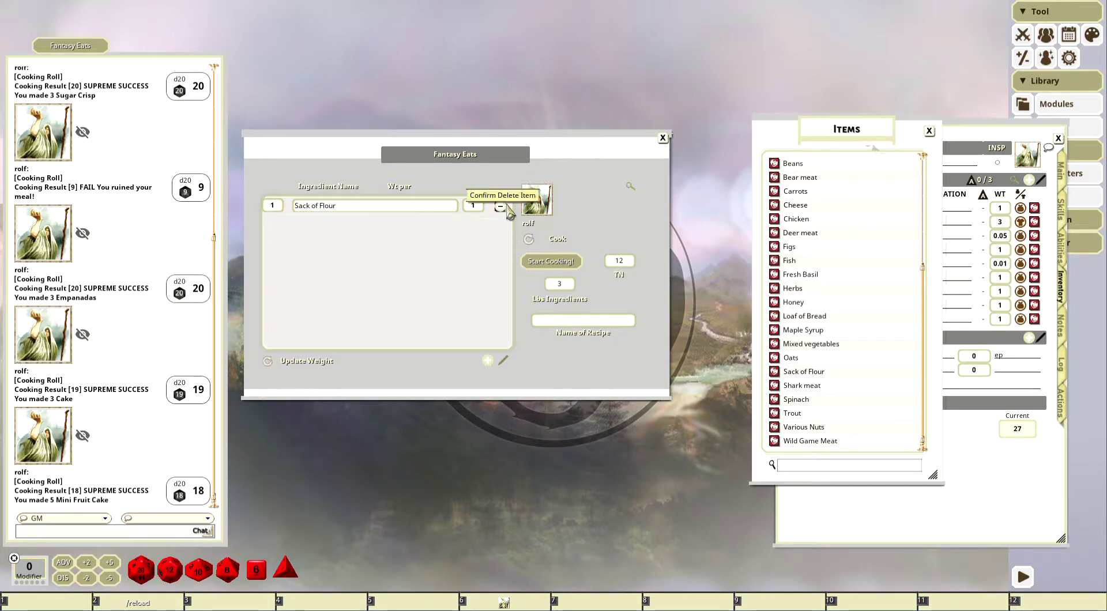
{"action": "left_click", "coordinate": [503, 206]}
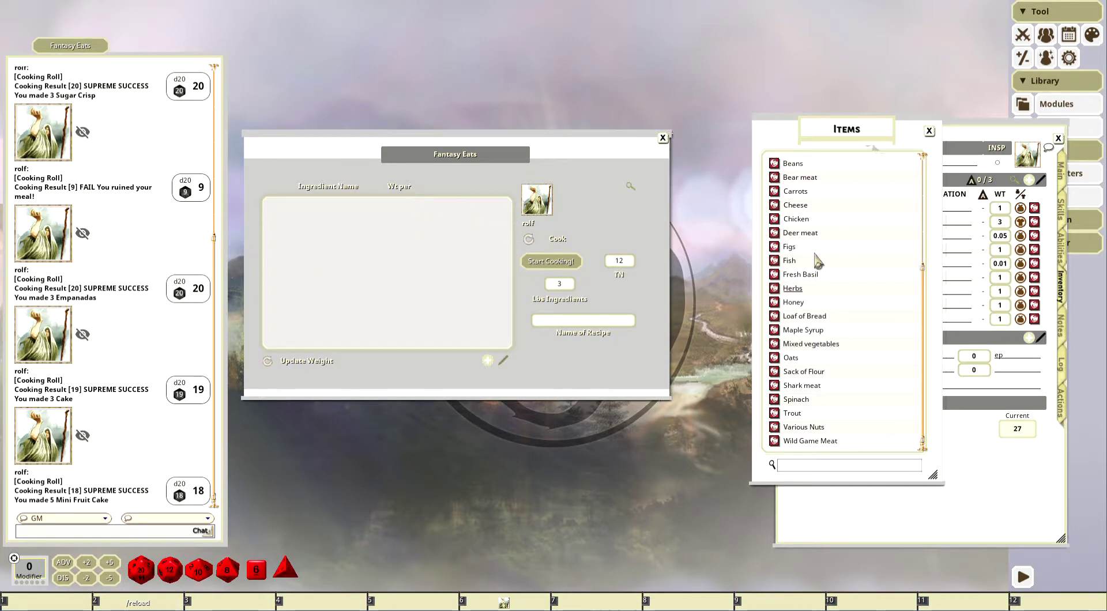
Step: Add An Avocado, Loaf of Bread and Fresh Basil as ingredients and cook them once
{"action": "scroll", "coordinate": [821, 236], "scroll_direction": "up", "scroll_amount": 3}
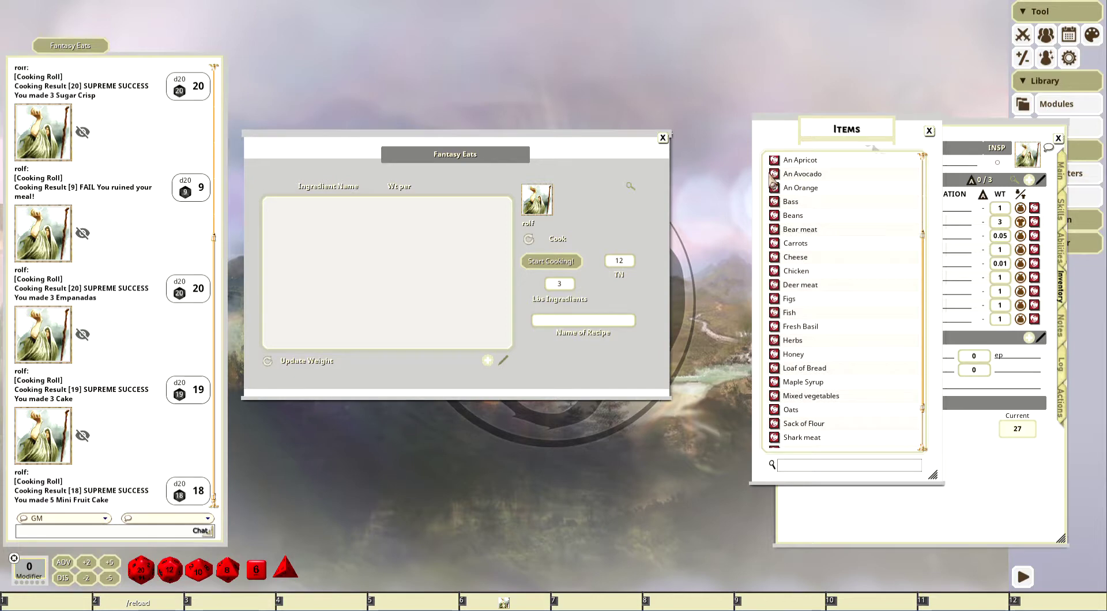
{"action": "left_click_drag", "start_coordinate": [773, 182], "coordinate": [394, 228]}
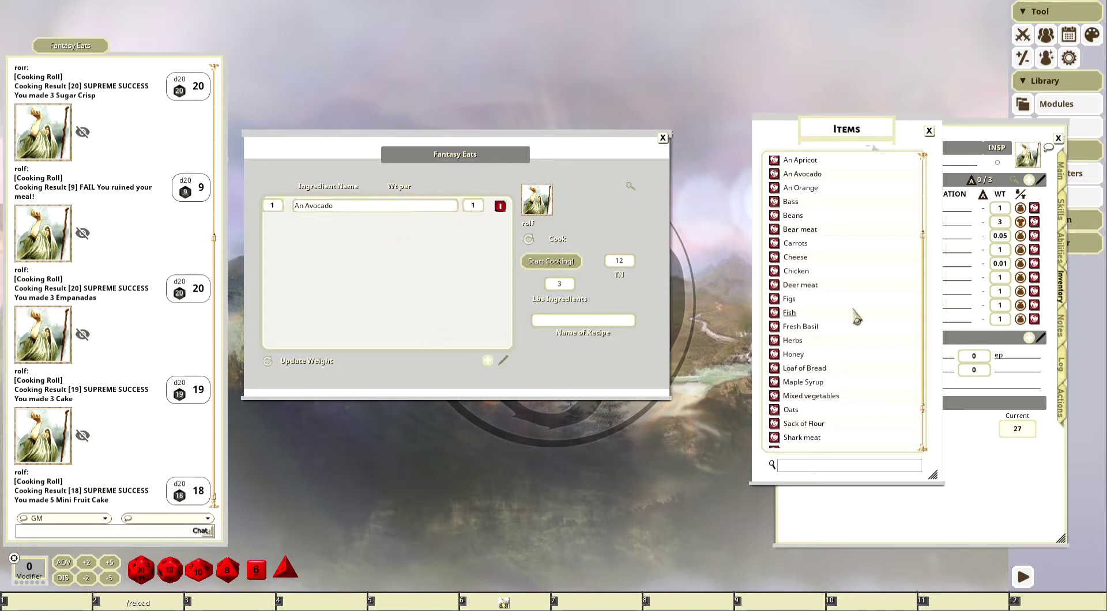
{"action": "scroll", "coordinate": [856, 310], "scroll_direction": "down", "scroll_amount": 3}
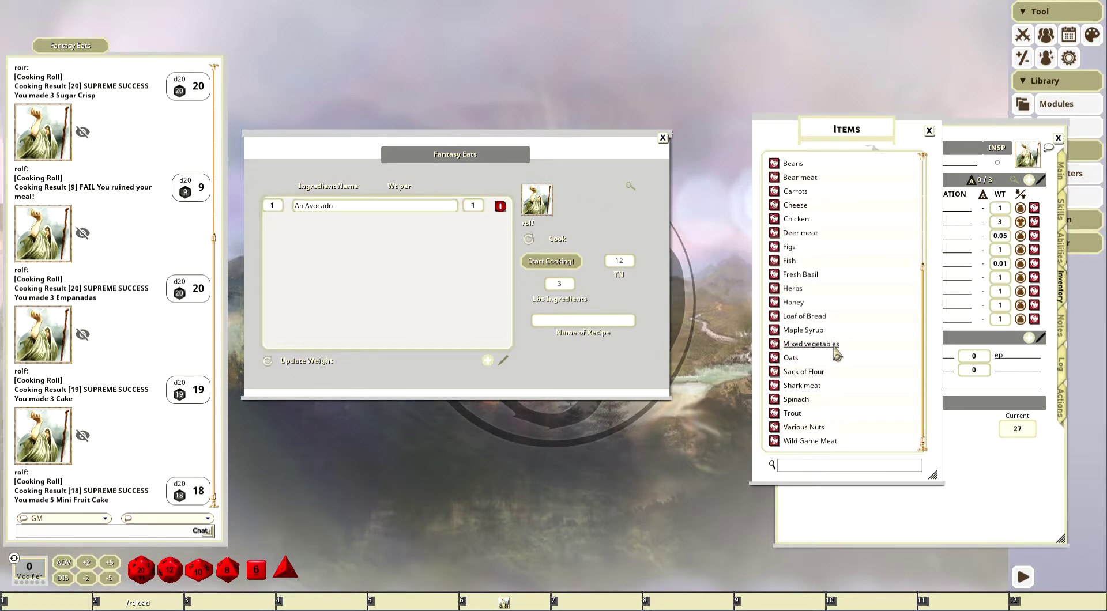
{"action": "left_click_drag", "start_coordinate": [778, 319], "coordinate": [475, 272]}
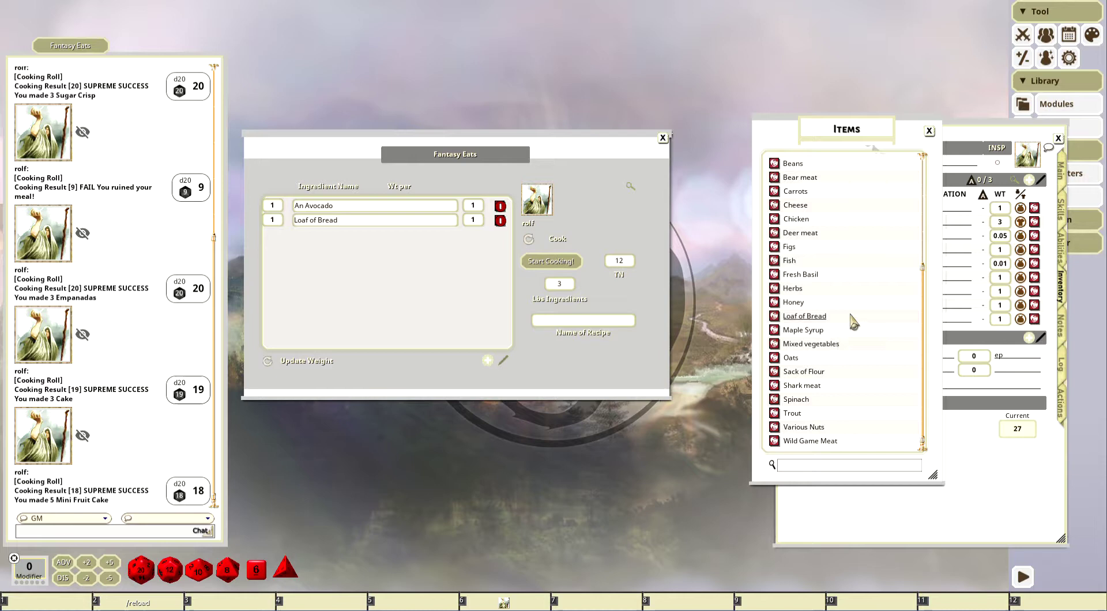
{"action": "left_click_drag", "start_coordinate": [780, 276], "coordinate": [459, 279]}
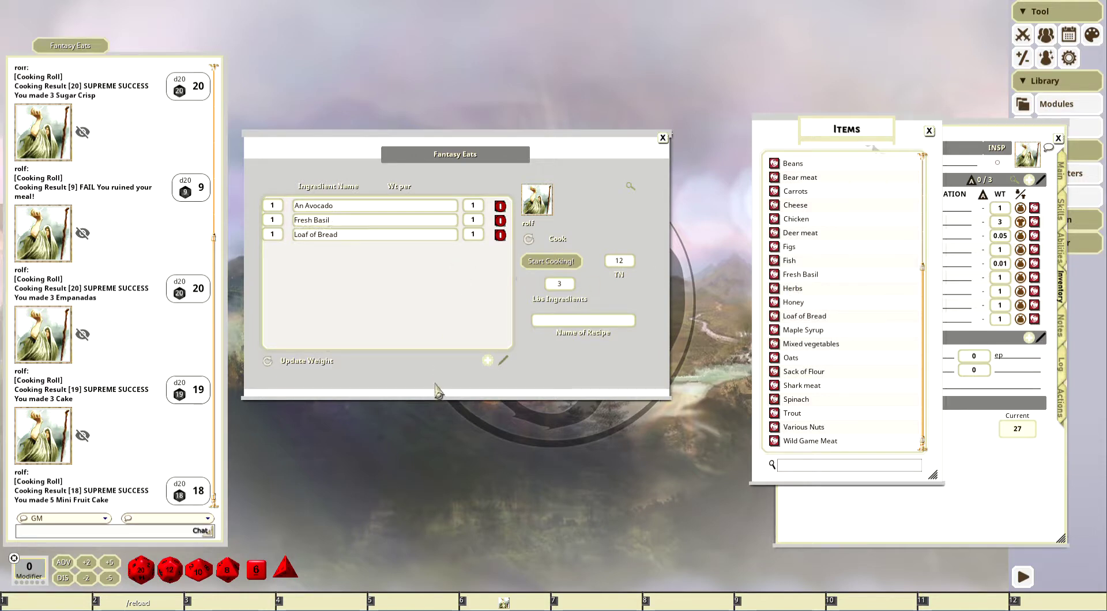
{"action": "left_click", "coordinate": [571, 262]}
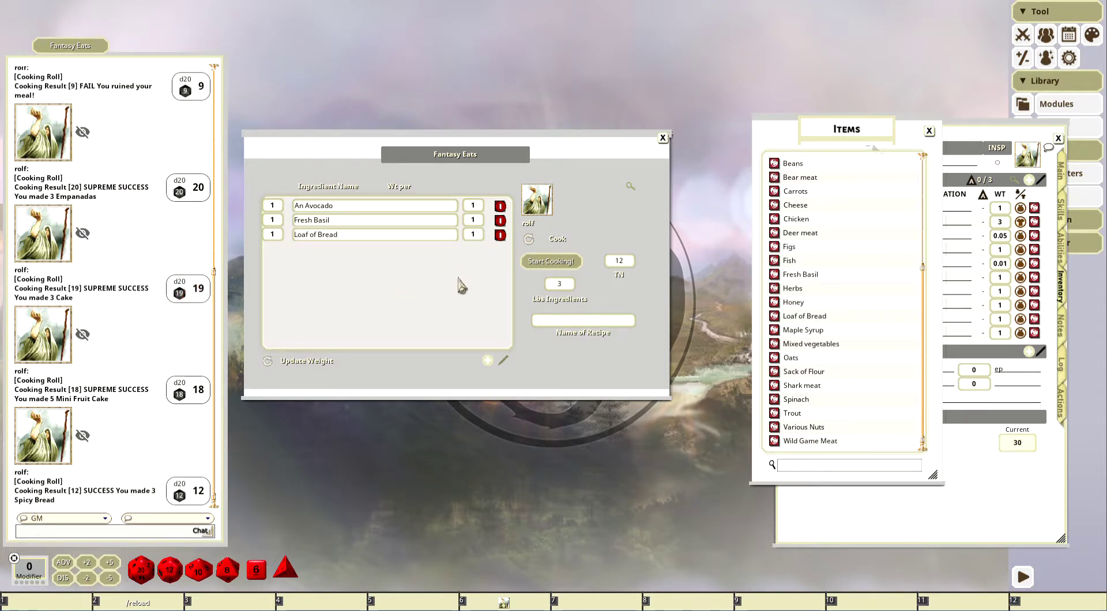
Step: Remove Fresh Basil from the ingredients and cook An Avocado with Loaf of Bread three times
{"action": "left_click", "coordinate": [501, 221]}
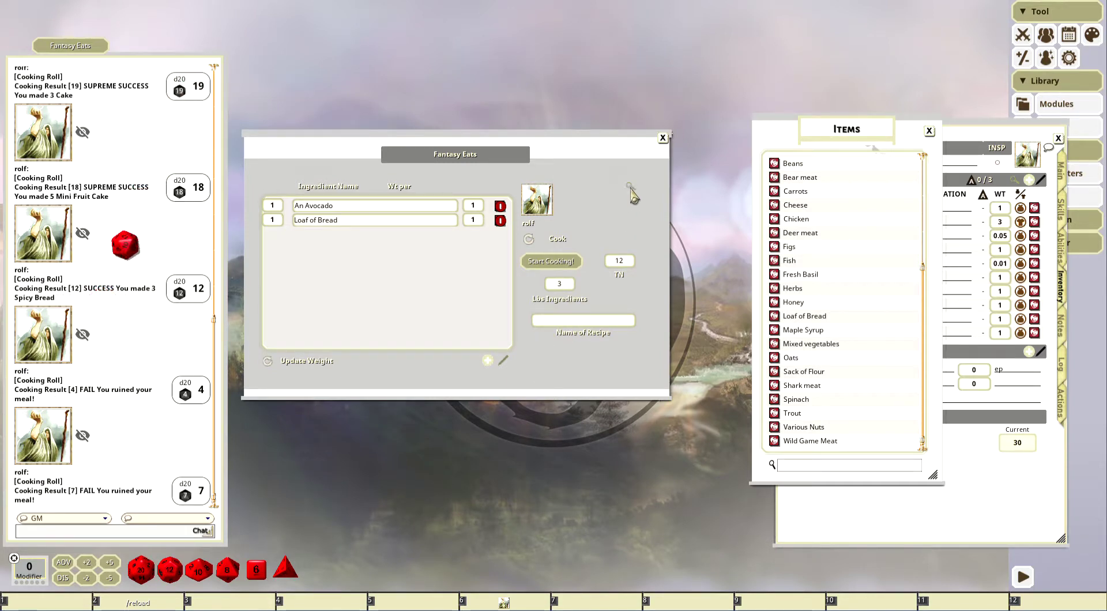
Step: Enable the fail multiplier in the GM options and set it to 0.5
{"action": "left_click", "coordinate": [631, 188]}
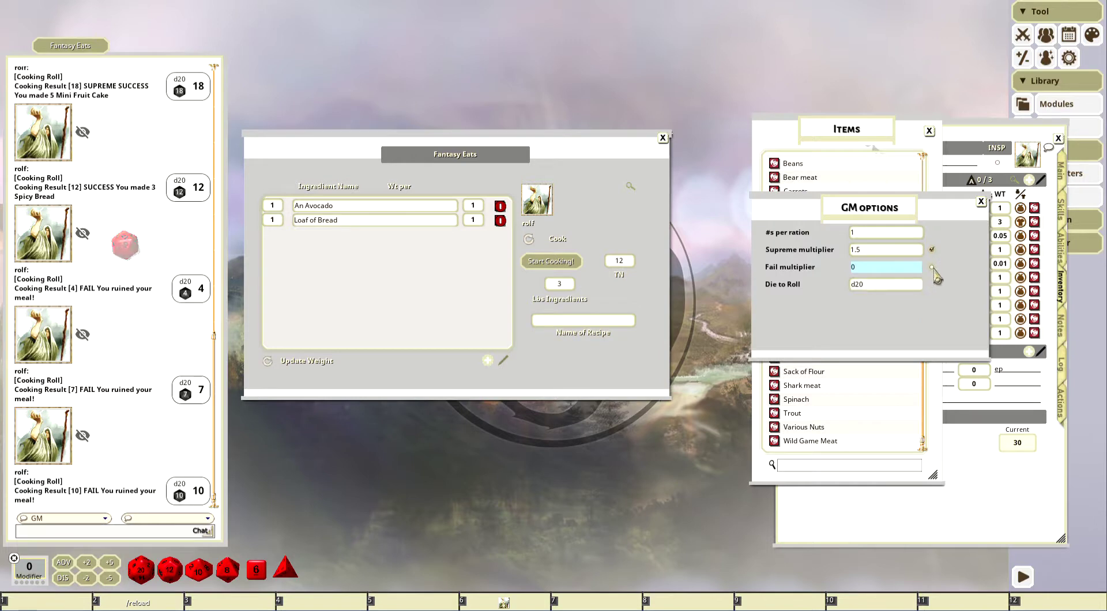
{"action": "left_click", "coordinate": [886, 269]}
{"action": "type", "text": ".05"}
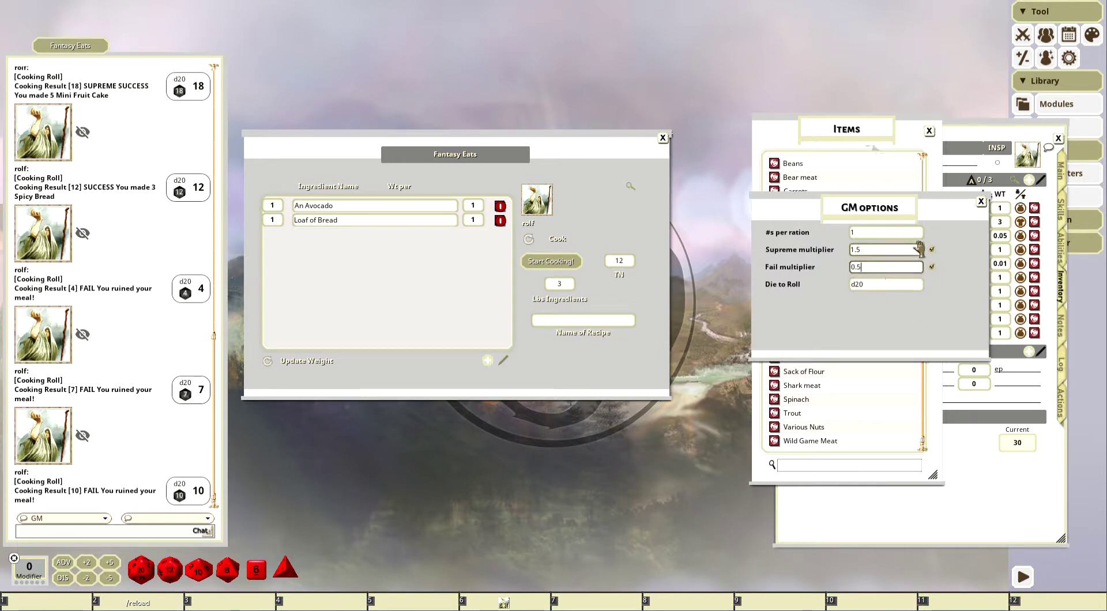
{"action": "left_click", "coordinate": [980, 201]}
Step: Cook An Avocado and Loaf of Bread once, and cook them once more with Honey added
{"action": "left_click", "coordinate": [551, 261]}
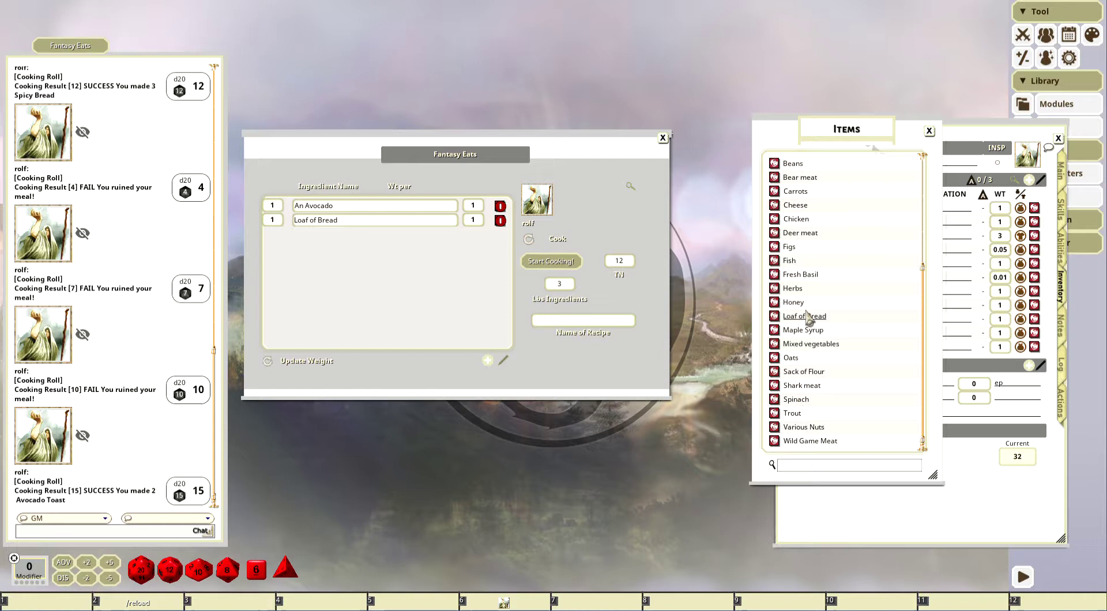
{"action": "left_click_drag", "start_coordinate": [791, 303], "coordinate": [503, 291]}
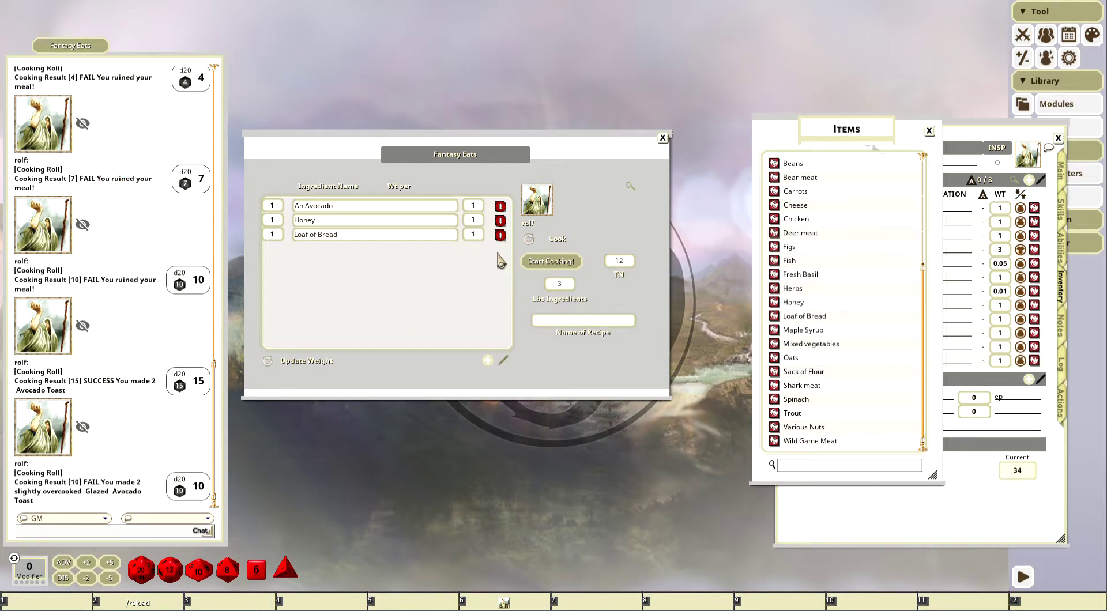
Step: Replace Honey with Fish in the ingredient list and cook the combination once
{"action": "left_click", "coordinate": [500, 221]}
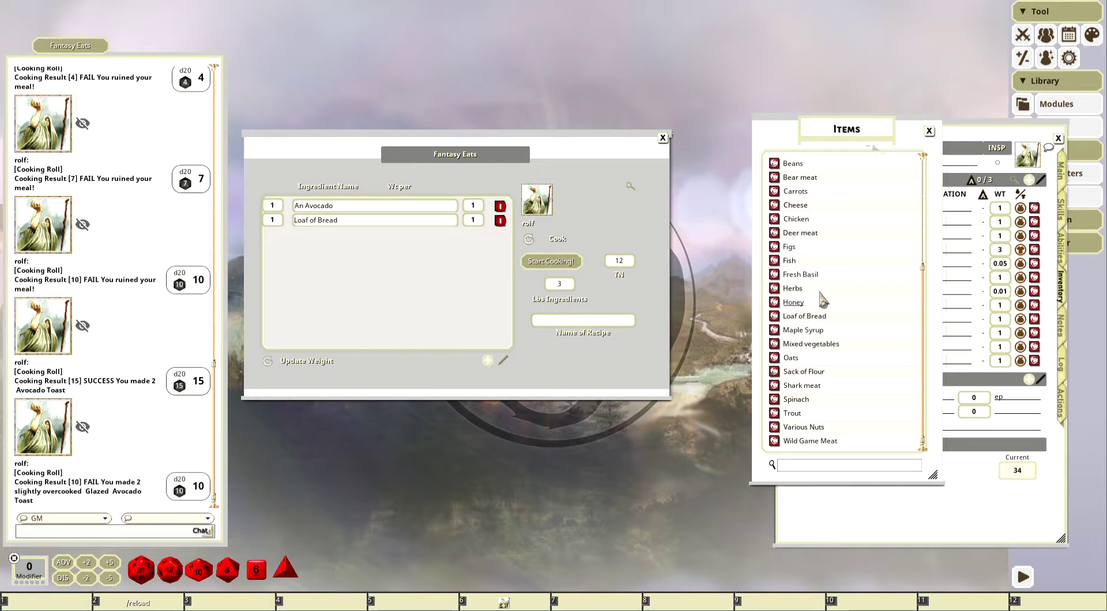
{"action": "scroll", "coordinate": [830, 300], "scroll_direction": "up", "scroll_amount": 5}
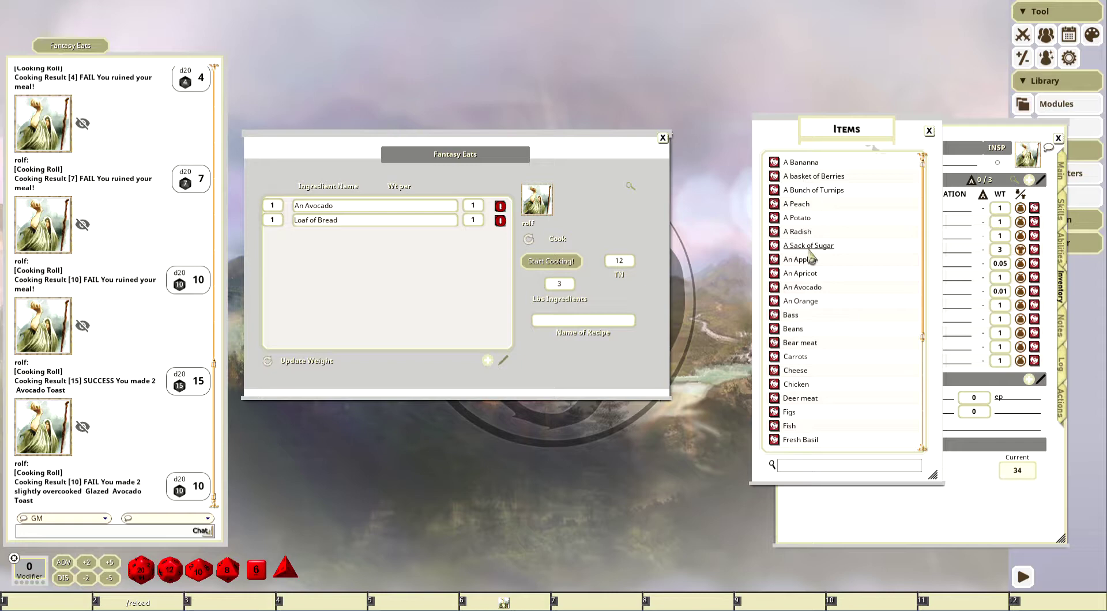
{"action": "scroll", "coordinate": [845, 346], "scroll_direction": "down", "scroll_amount": 3}
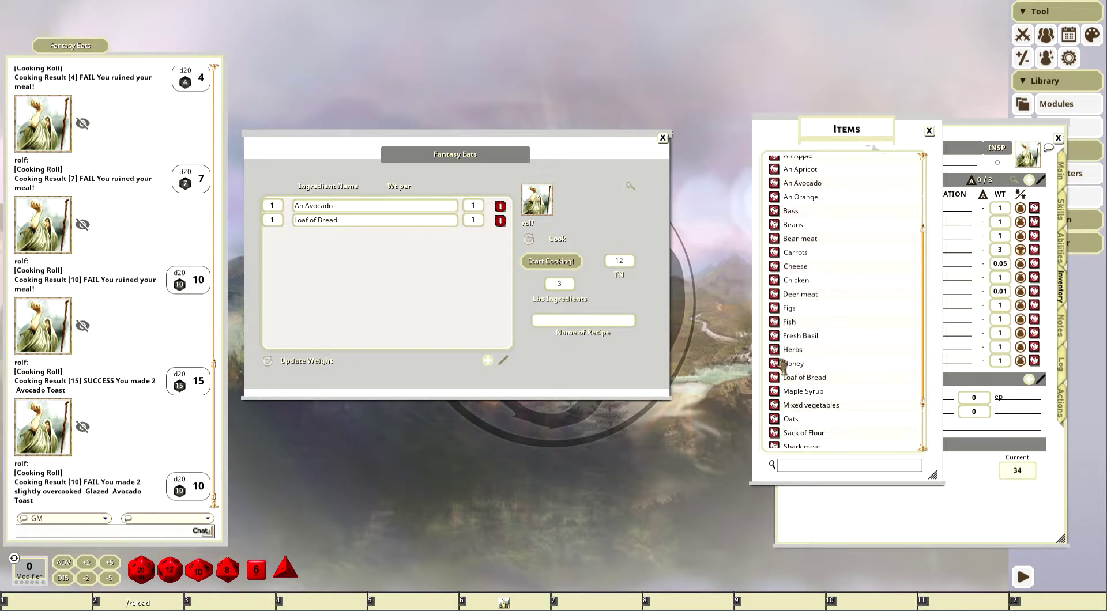
{"action": "left_click_drag", "start_coordinate": [782, 326], "coordinate": [404, 301]}
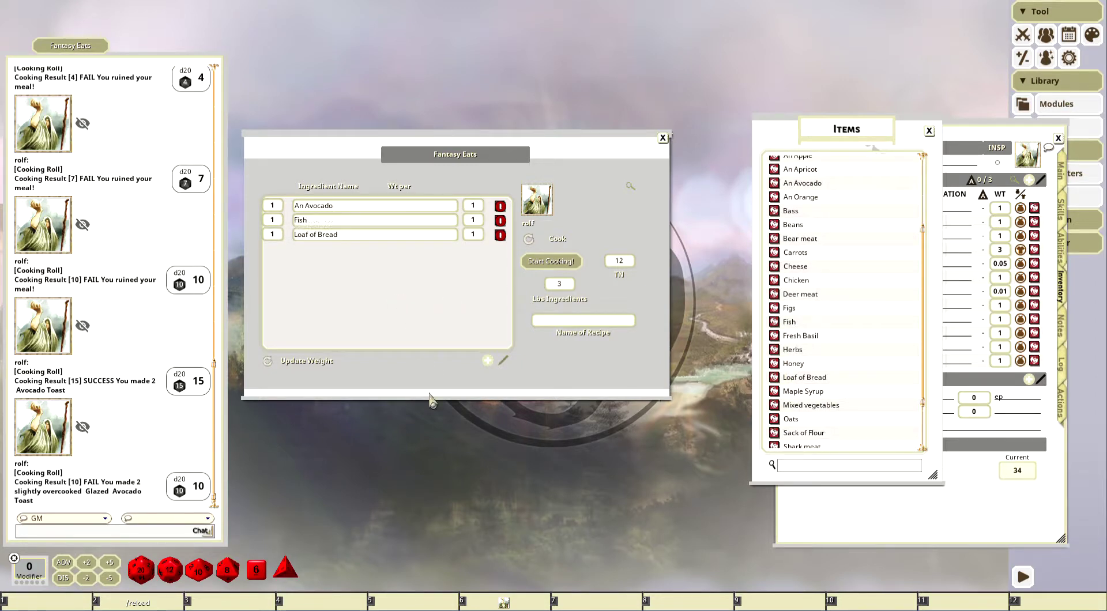
{"action": "left_click", "coordinate": [562, 262]}
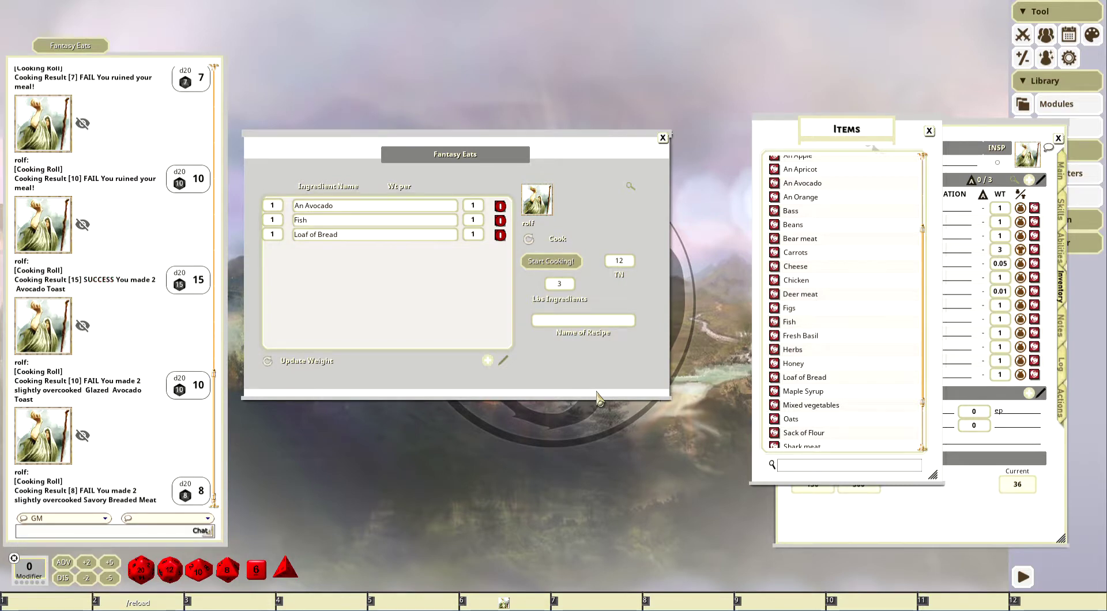
Step: Replace Fish with Various Nuts in the ingredient list and cook the combination once
{"action": "left_click", "coordinate": [501, 221]}
{"action": "scroll", "coordinate": [843, 354], "scroll_direction": "down", "scroll_amount": 2}
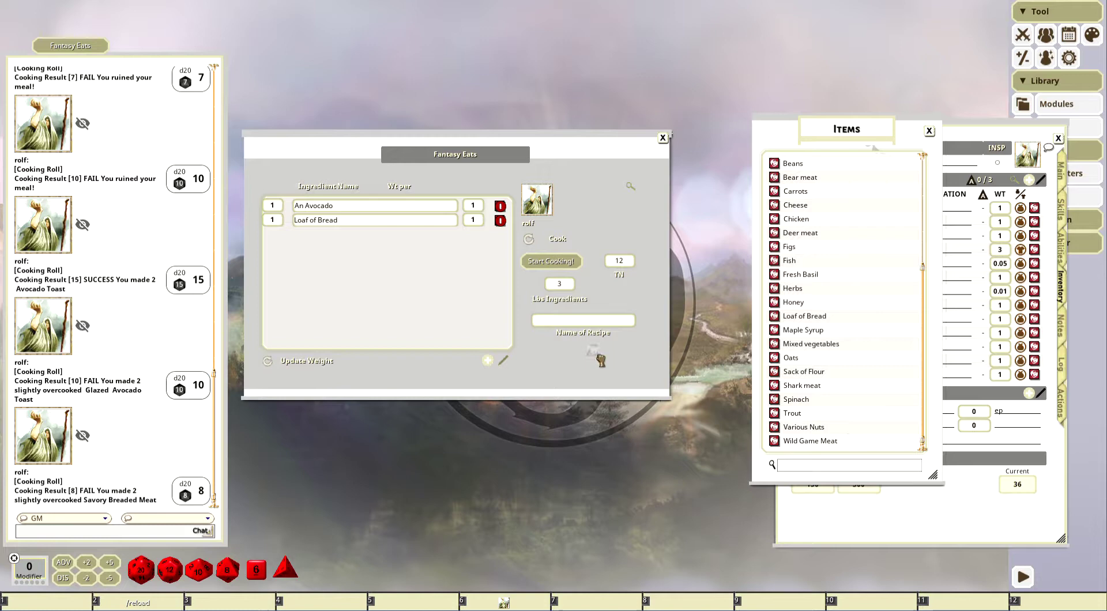
{"action": "left_click_drag", "start_coordinate": [600, 360], "coordinate": [602, 364]}
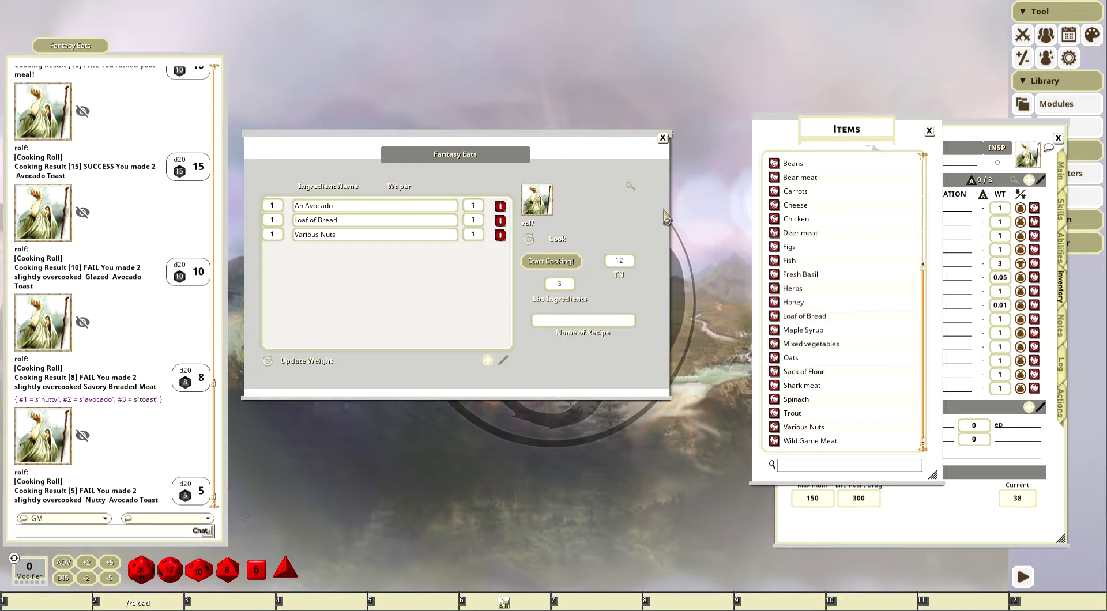
Step: Clear An Avocado, Loaf of Bread and Various Nuts from the ingredient list
{"action": "left_click", "coordinate": [501, 206]}
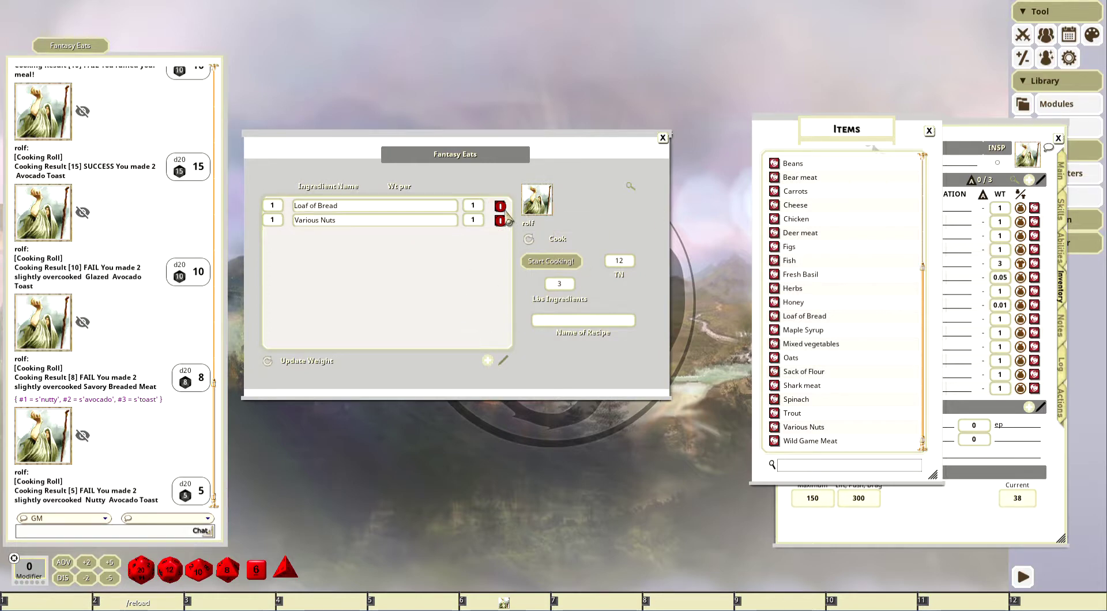
{"action": "left_click", "coordinate": [500, 220]}
{"action": "left_click", "coordinate": [501, 207]}
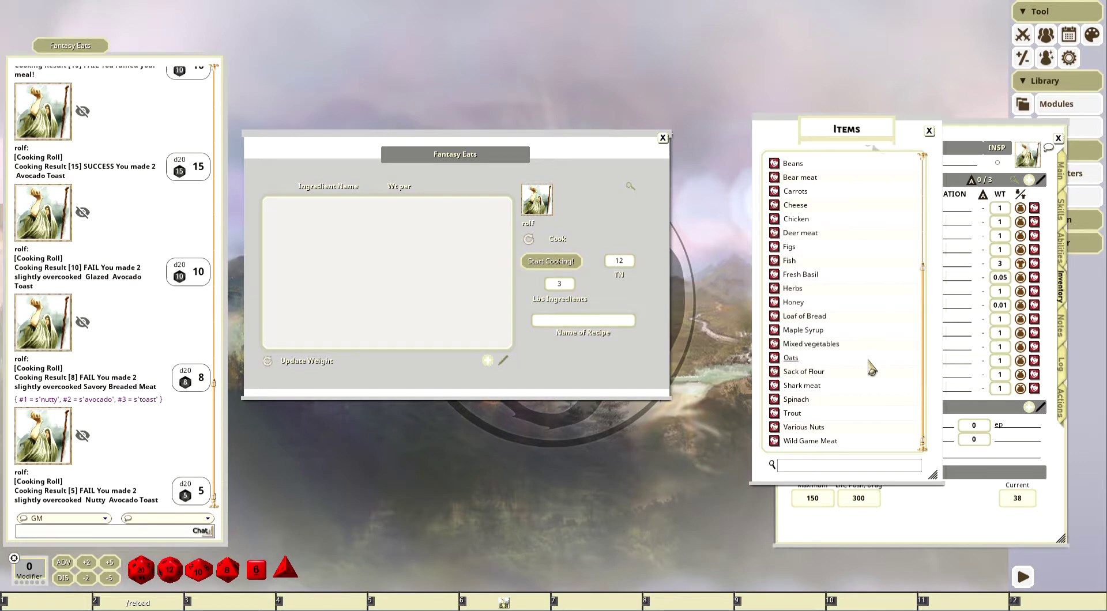
Step: Name the recipe "Wedding Cakes"
{"action": "scroll", "coordinate": [881, 362], "scroll_direction": "up", "scroll_amount": 5}
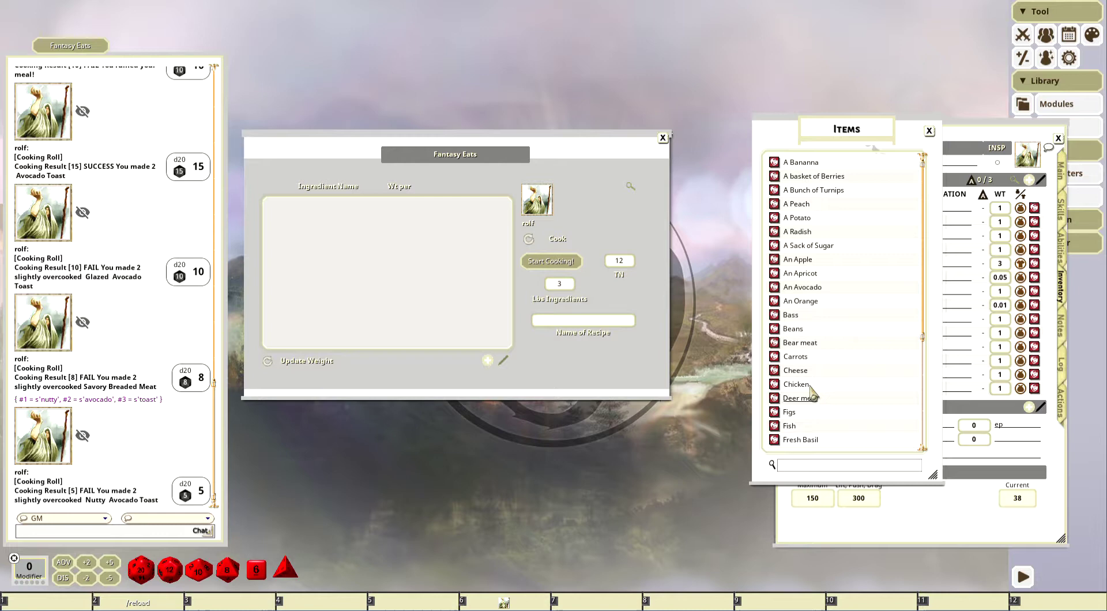
{"action": "left_click", "coordinate": [571, 321]}
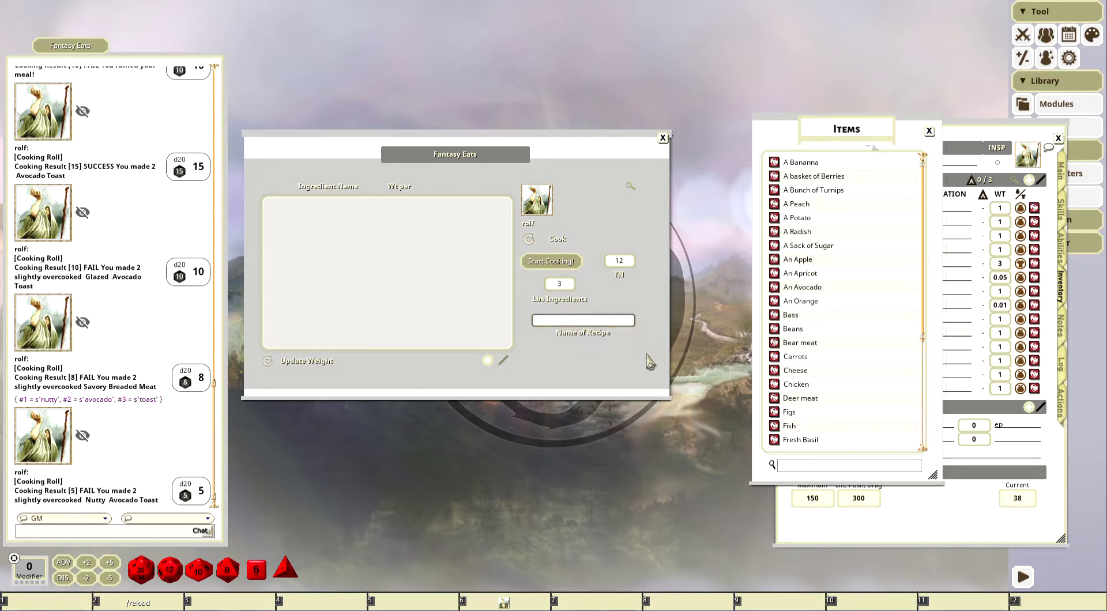
{"action": "type", "text": "Wedding ca"}
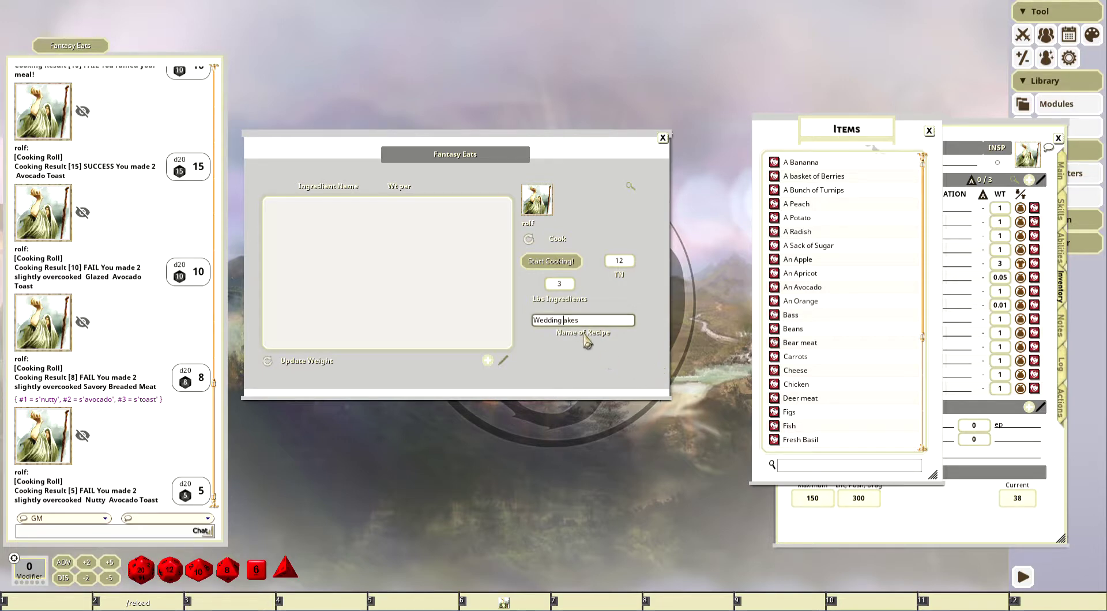
{"action": "type", "text": "C"}
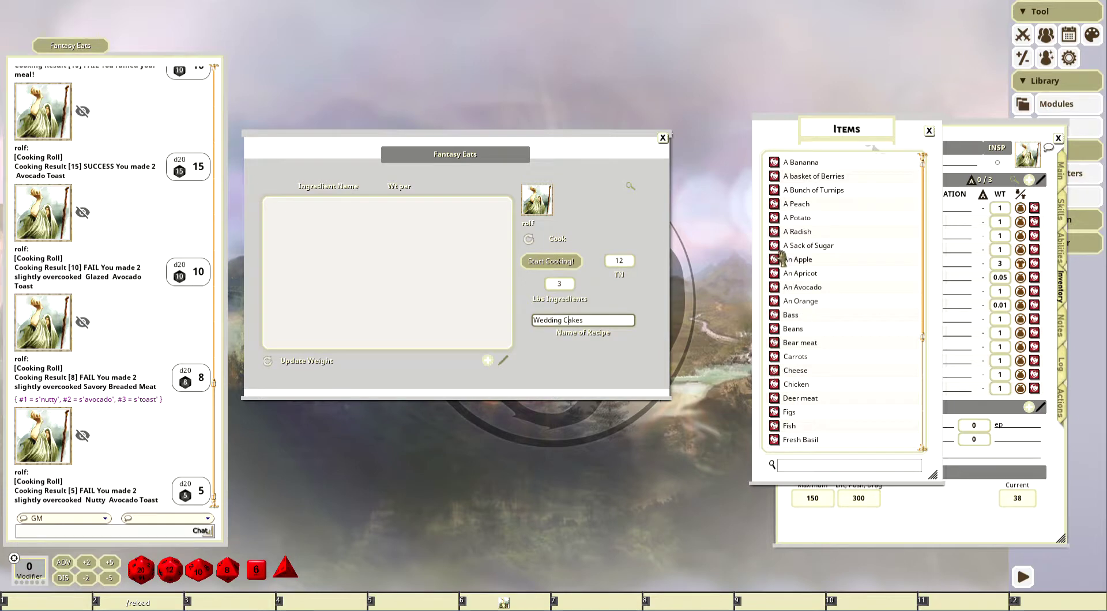
Step: Add A Sack of Sugar, Herbs and Honey as ingredients and cook them once
{"action": "left_click_drag", "start_coordinate": [779, 247], "coordinate": [441, 260]}
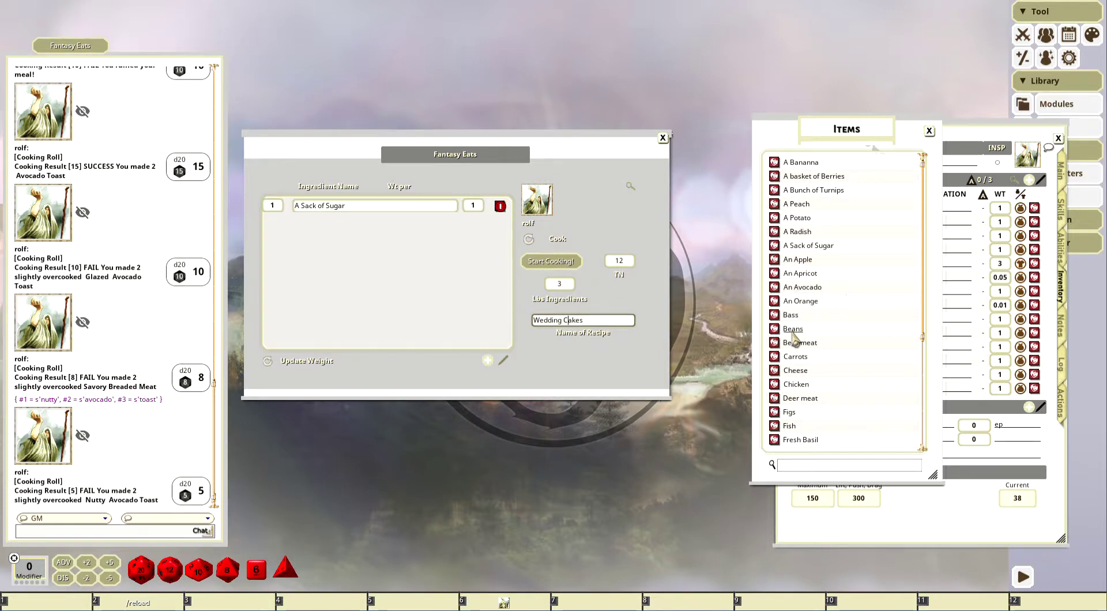
{"action": "scroll", "coordinate": [795, 340], "scroll_direction": "down", "scroll_amount": 3}
{"action": "scroll", "coordinate": [804, 346], "scroll_direction": "down", "scroll_amount": 2}
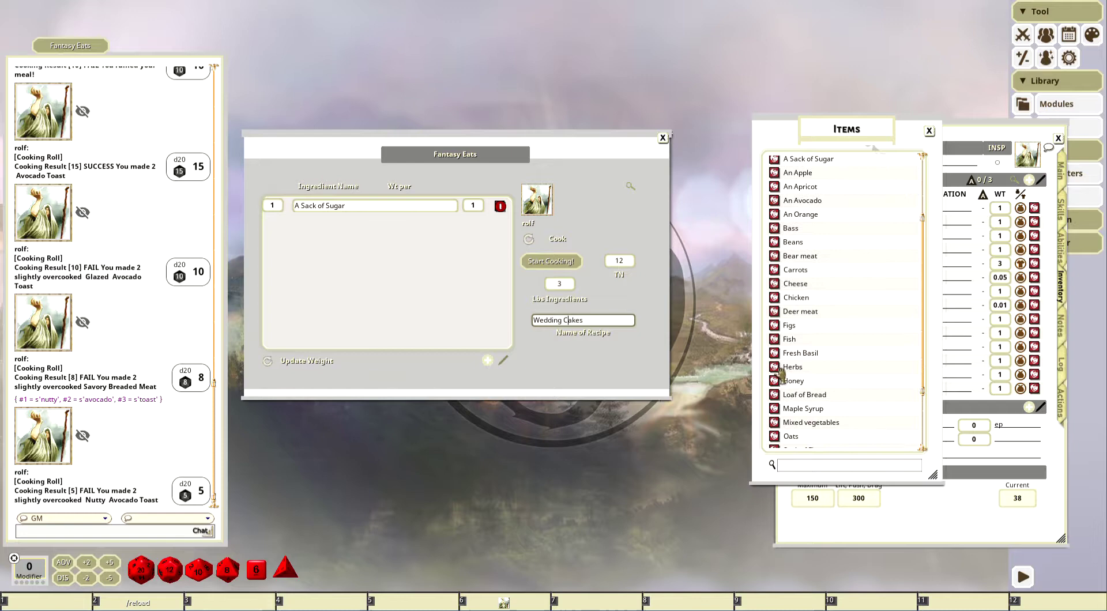
{"action": "left_click_drag", "start_coordinate": [779, 374], "coordinate": [453, 299]}
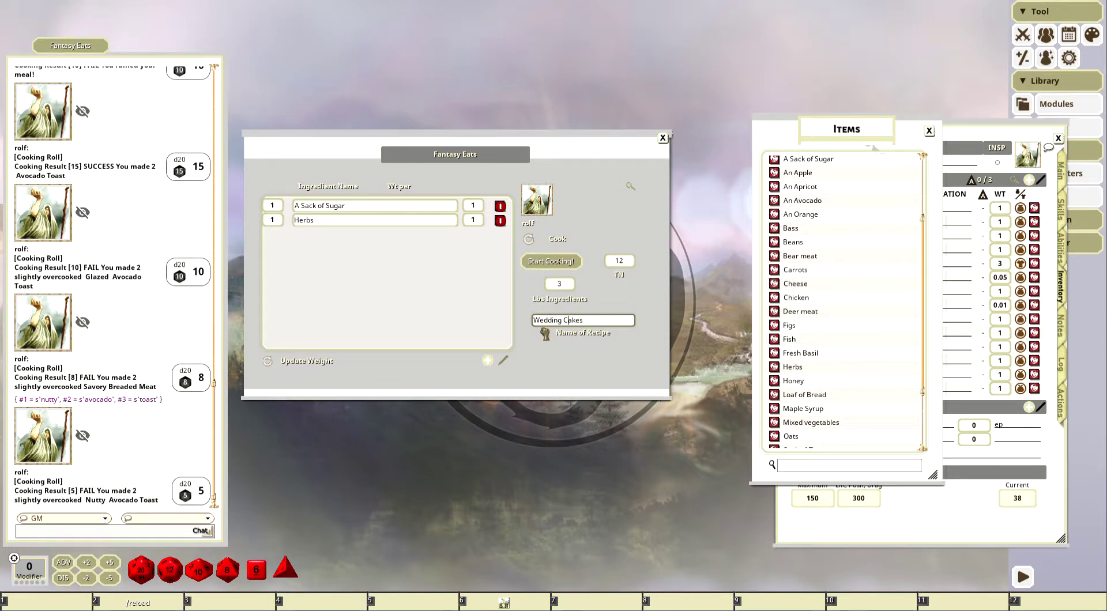
{"action": "left_click_drag", "start_coordinate": [545, 334], "coordinate": [396, 284]}
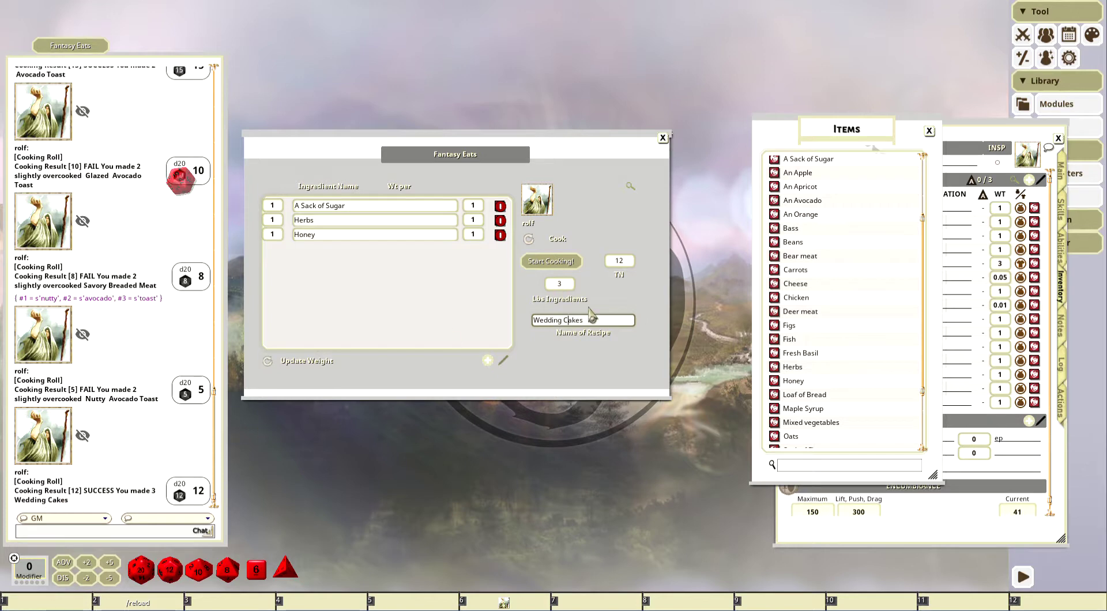
Step: Clear the recipe name so that meal names are random again
{"action": "left_click", "coordinate": [601, 322]}
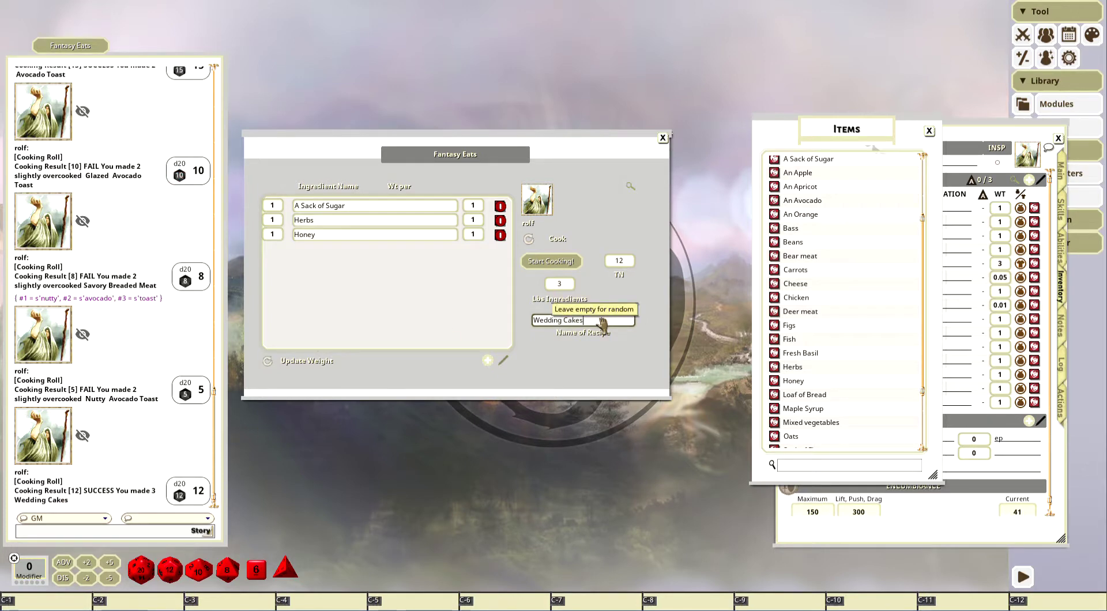
{"action": "key", "text": "ctrl+a"}
{"action": "key", "text": "BackSpace"}
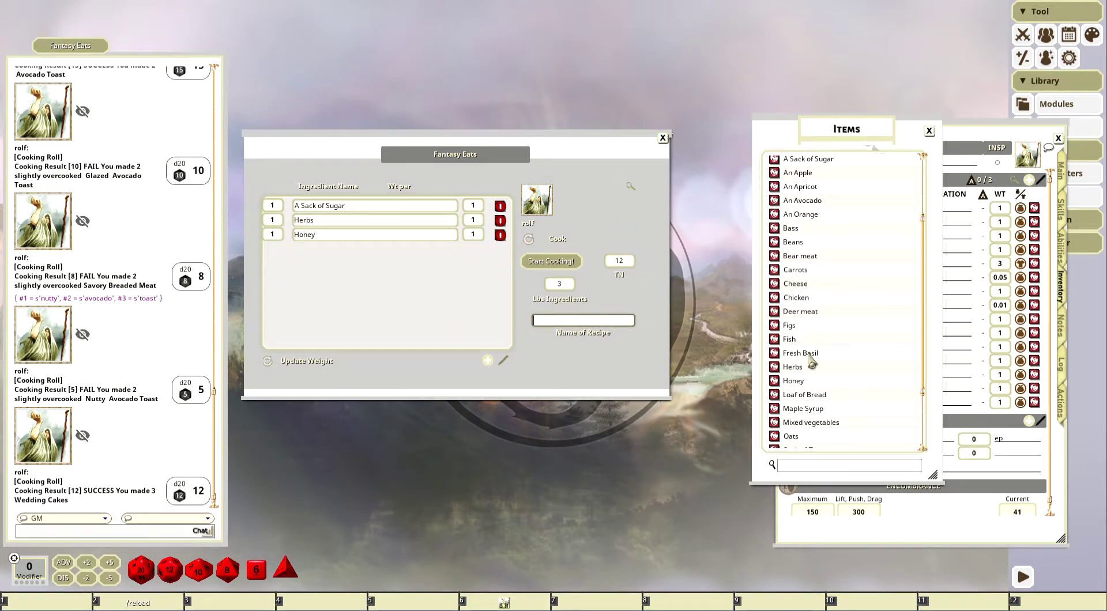
Step: Bring the cook's inventory to the front and view the details of the Glazed Avocado Toast item
{"action": "scroll", "coordinate": [902, 307], "scroll_direction": "down", "scroll_amount": 3}
{"action": "left_click", "coordinate": [993, 329]}
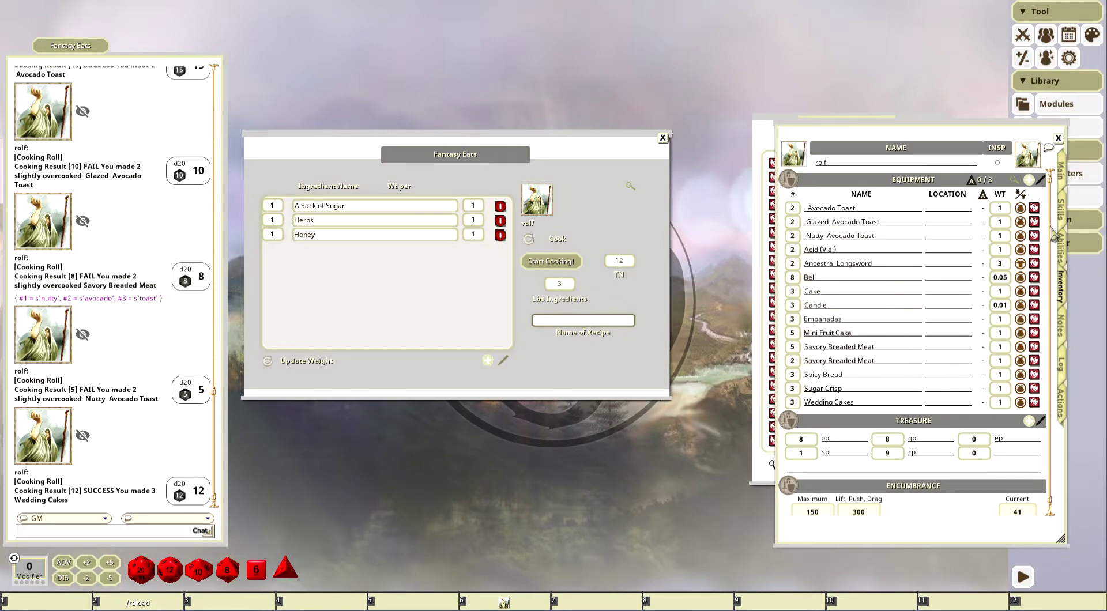
{"action": "left_click", "coordinate": [1036, 222]}
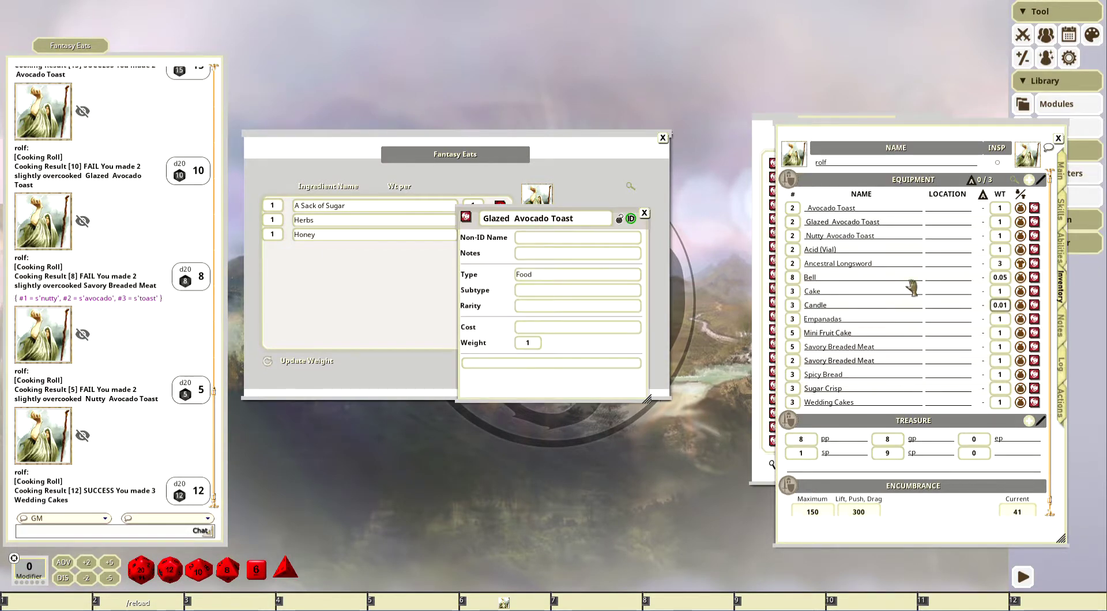
{"action": "left_click", "coordinate": [646, 219]}
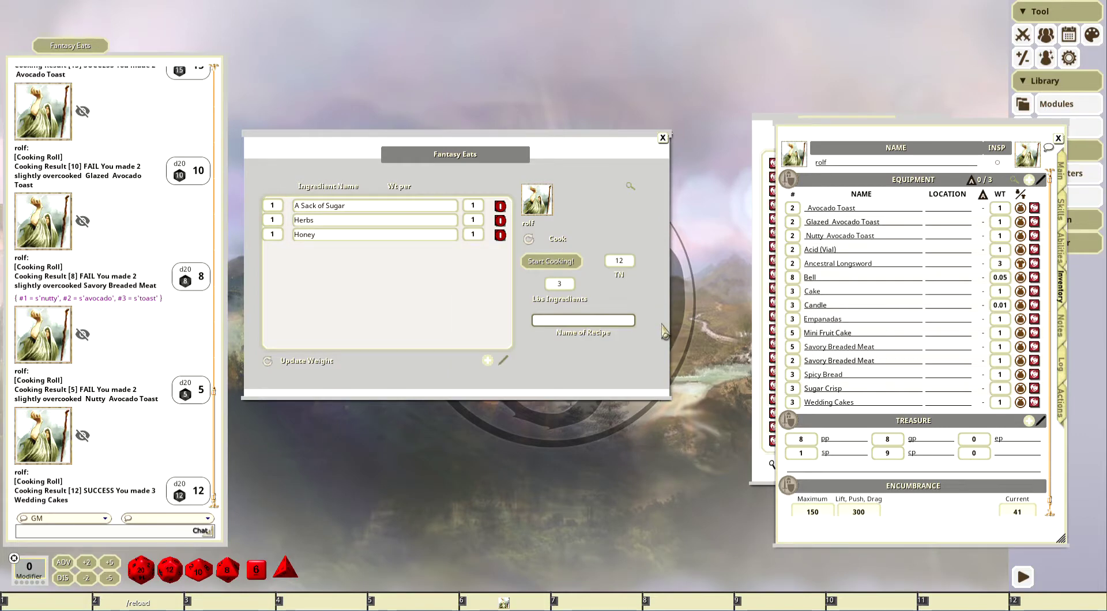
Step: Close the item list and move the character sheet beside the reopened Fantasy Eats window
{"action": "left_click", "coordinate": [664, 139]}
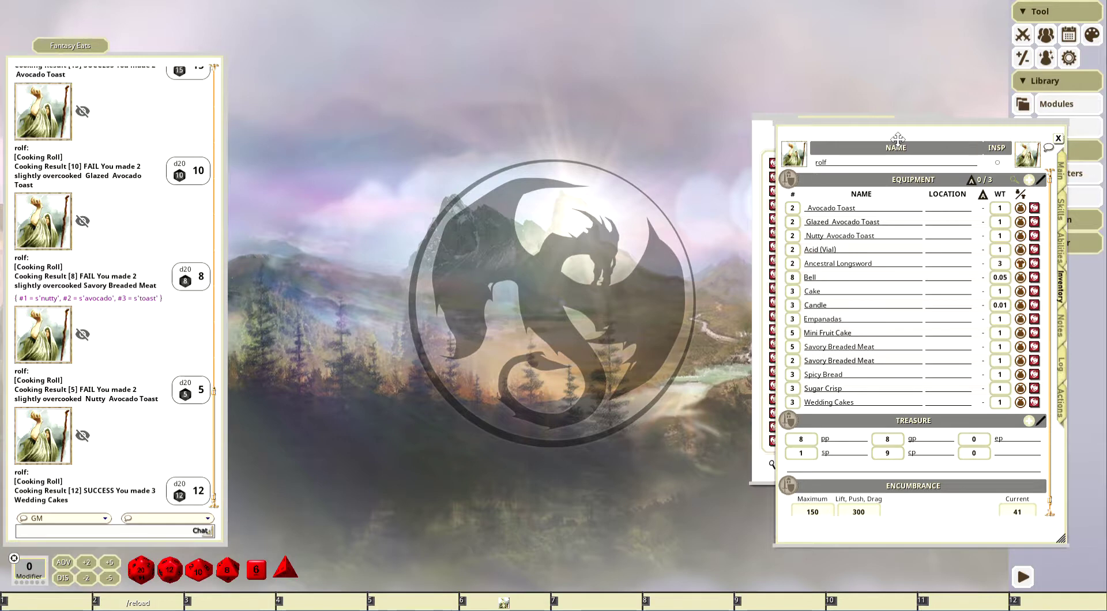
{"action": "left_click_drag", "start_coordinate": [898, 139], "coordinate": [811, 122]}
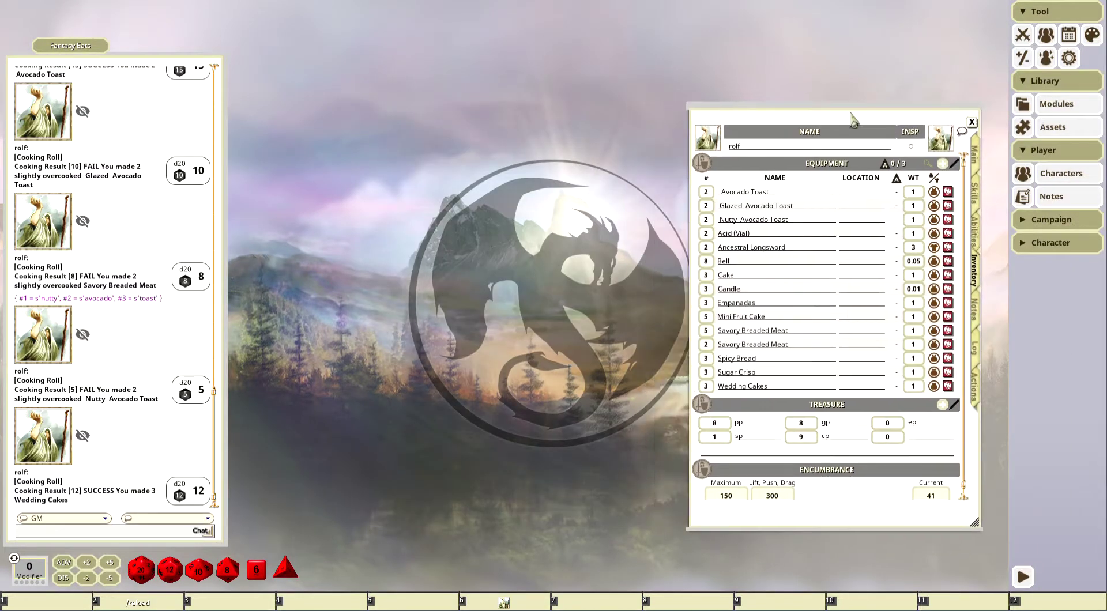
{"action": "left_click", "coordinate": [98, 47]}
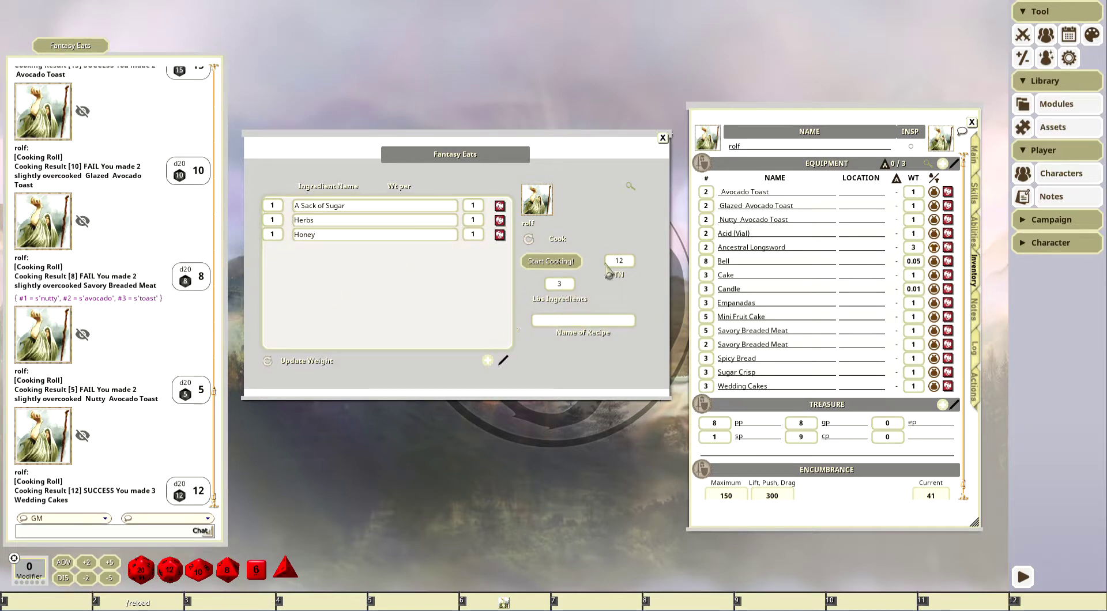
Step: Set #s per ration to 2 in the GM options
{"action": "left_click", "coordinate": [632, 189]}
{"action": "left_click", "coordinate": [873, 233]}
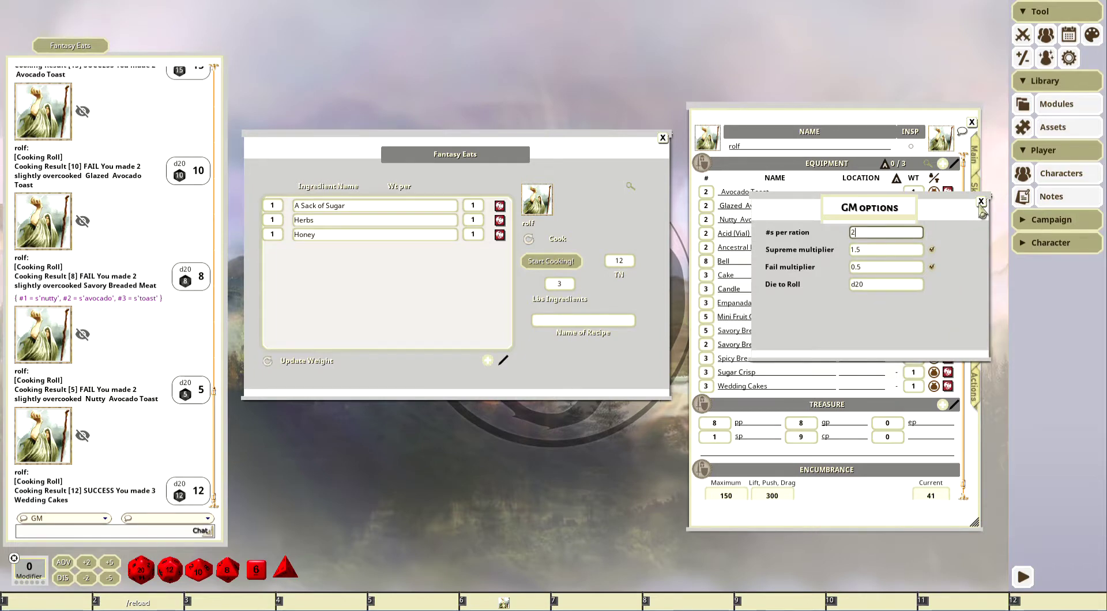
{"action": "left_click", "coordinate": [980, 201]}
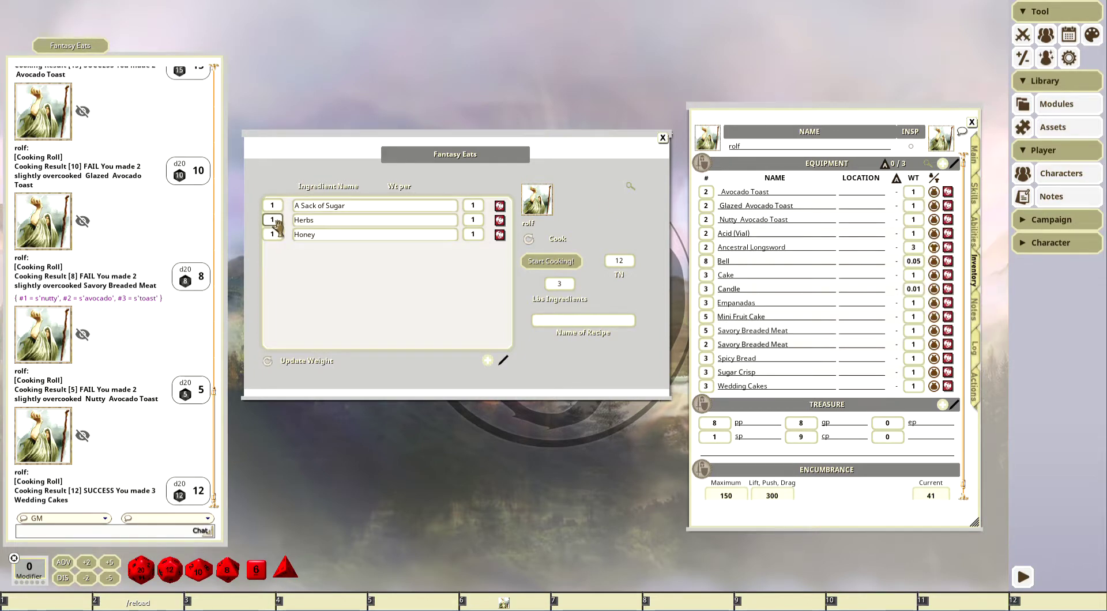
Step: Set the quantity of A Sack of Sugar to 2 in the ingredient list
{"action": "left_click", "coordinate": [280, 205]}
{"action": "scroll", "coordinate": [280, 205], "scroll_direction": "up", "scroll_amount": 1}
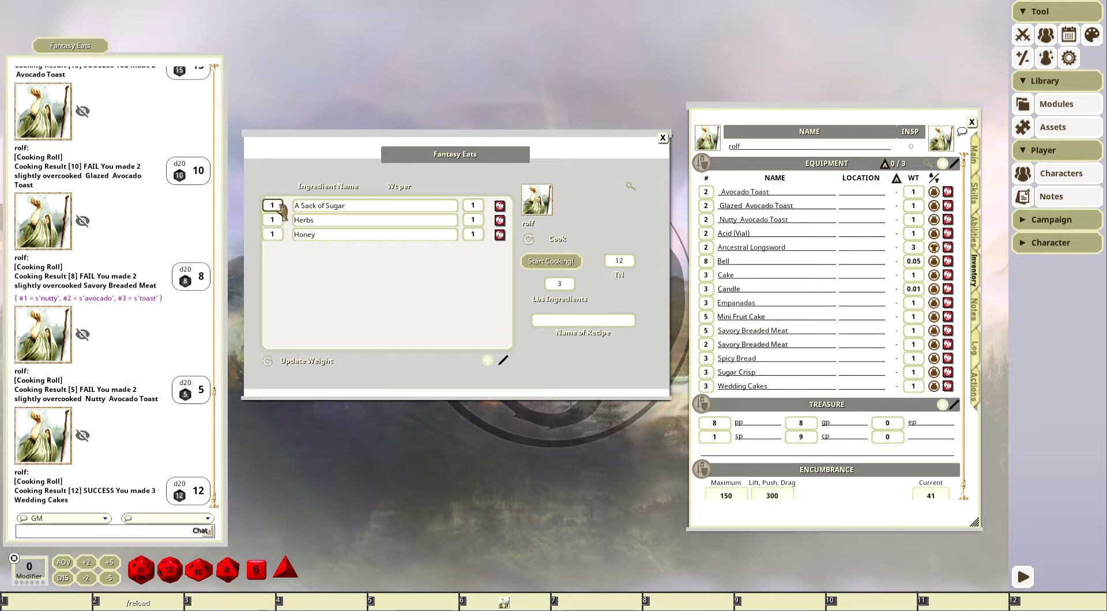
{"action": "key", "text": "Tab"}
{"action": "key", "text": "Tab"}
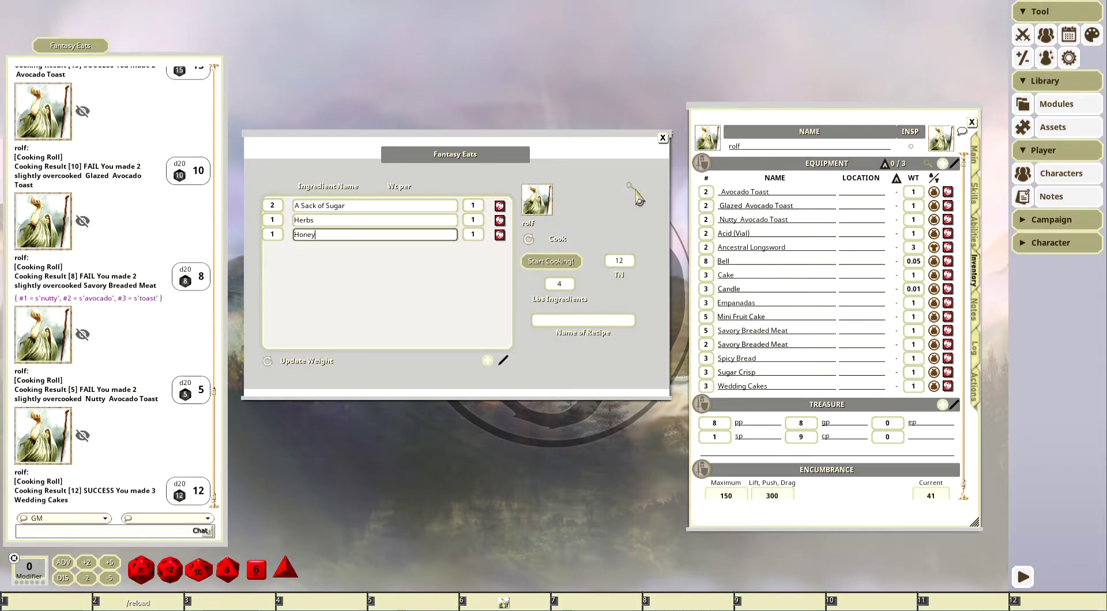
Step: Check the GM options, and cook the A Sack of Sugar, Herbs and Honey mixture four times, reviewing the resulting rations and encumbrance in the inventory
{"action": "left_click", "coordinate": [631, 188]}
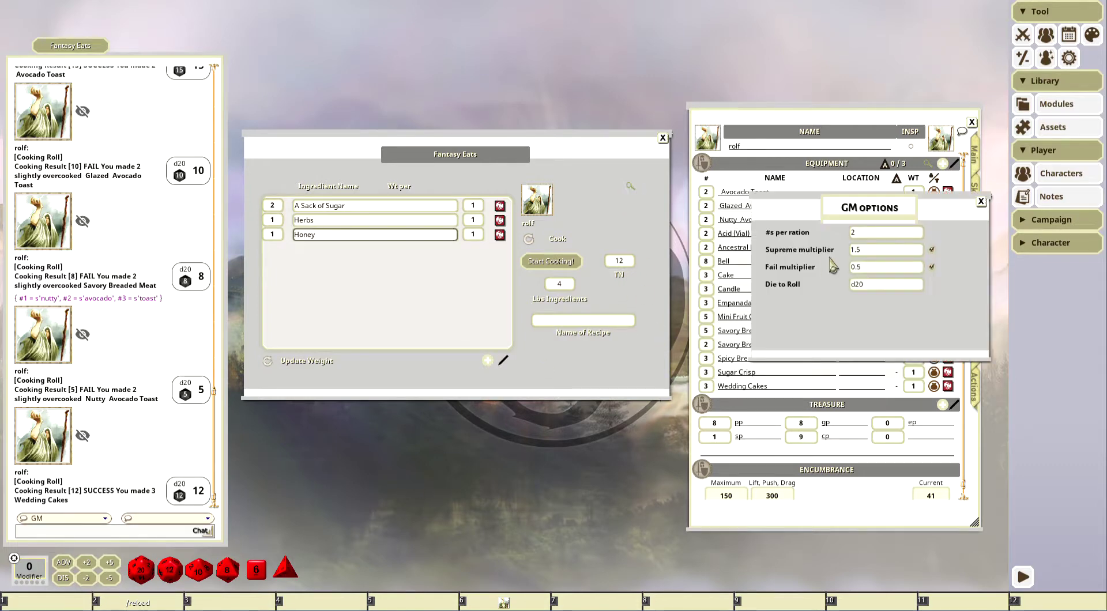
{"action": "left_click", "coordinate": [981, 202]}
{"action": "left_click", "coordinate": [551, 261]}
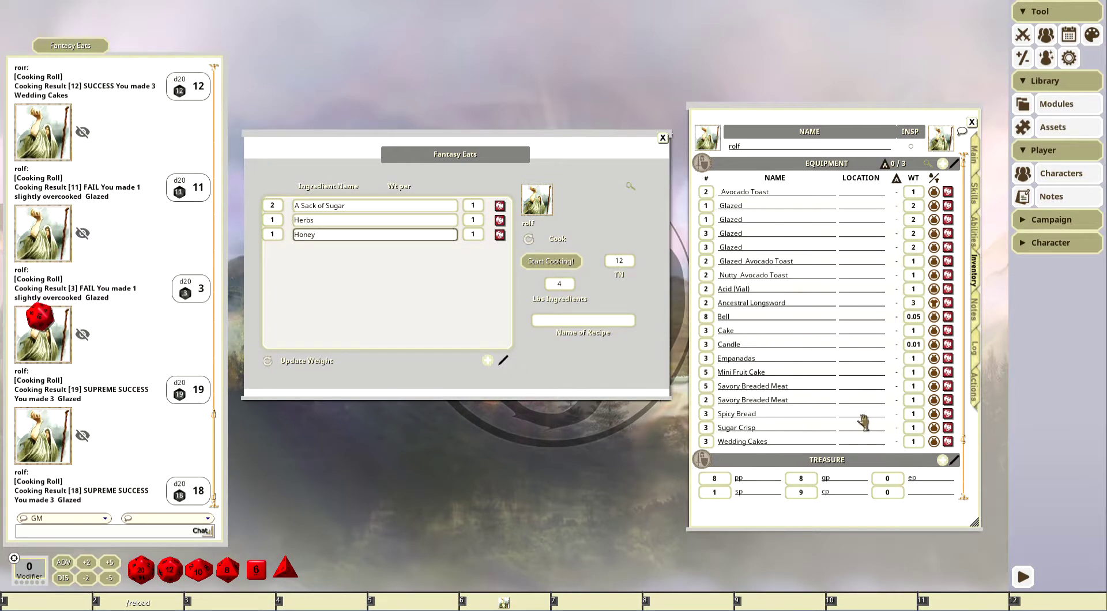
{"action": "scroll", "coordinate": [805, 407], "scroll_direction": "down", "scroll_amount": 2}
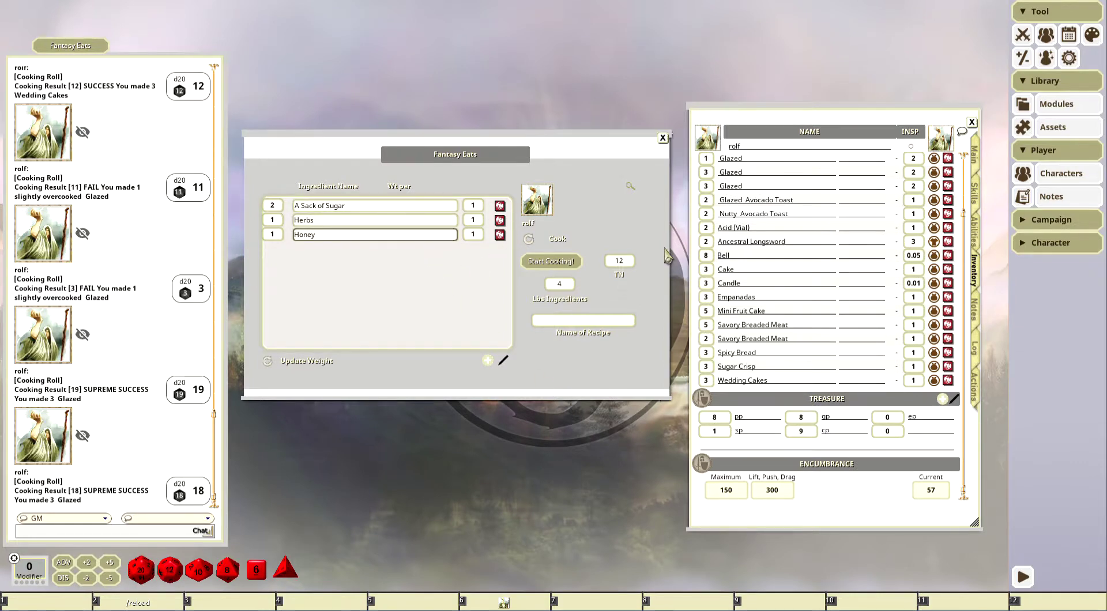
{"action": "scroll", "coordinate": [748, 283], "scroll_direction": "up", "scroll_amount": 2}
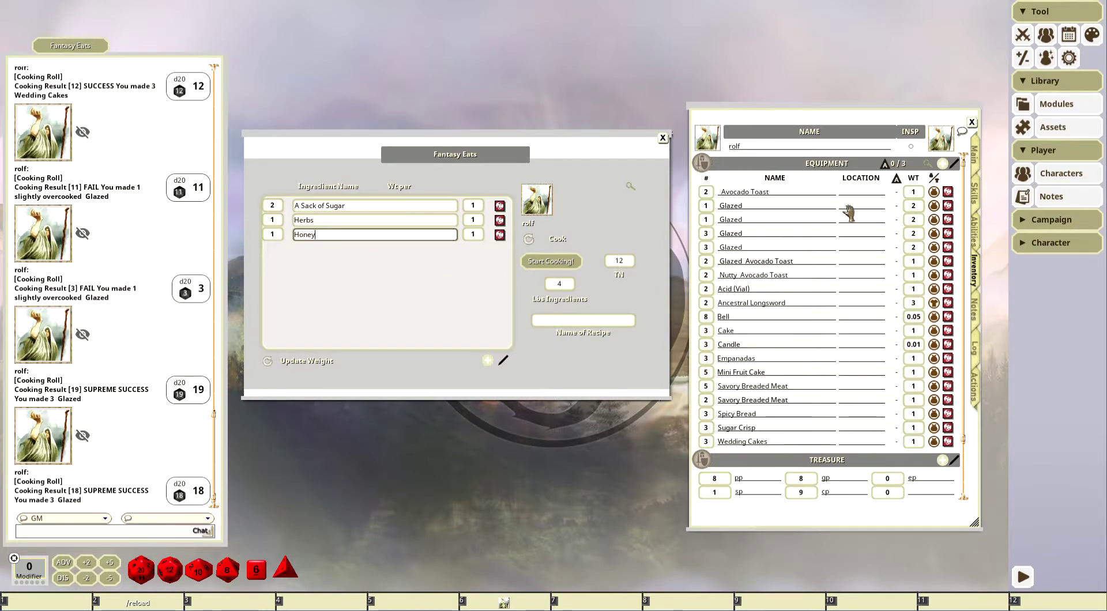
Step: Add Loaf of Bread from the item list to the ingredients and cook the expanded mixture with the character sheet back in view
{"action": "left_click_drag", "start_coordinate": [855, 116], "coordinate": [551, 239]}
{"action": "left_click_drag", "start_coordinate": [564, 328], "coordinate": [571, 470]}
{"action": "left_click_drag", "start_coordinate": [804, 316], "coordinate": [461, 291]}
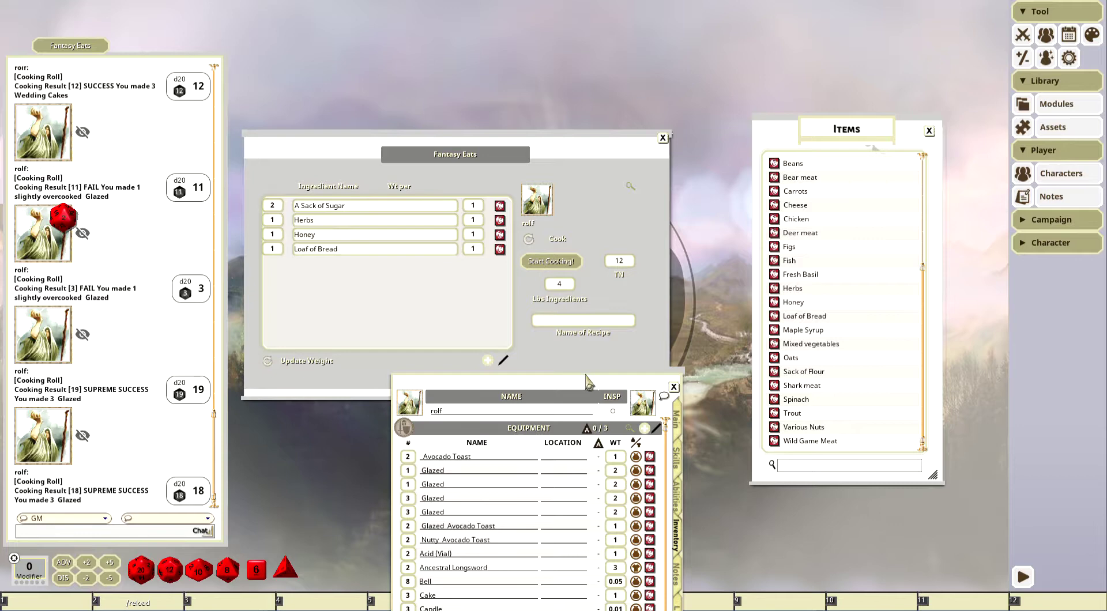
{"action": "left_click_drag", "start_coordinate": [612, 362], "coordinate": [845, 106]}
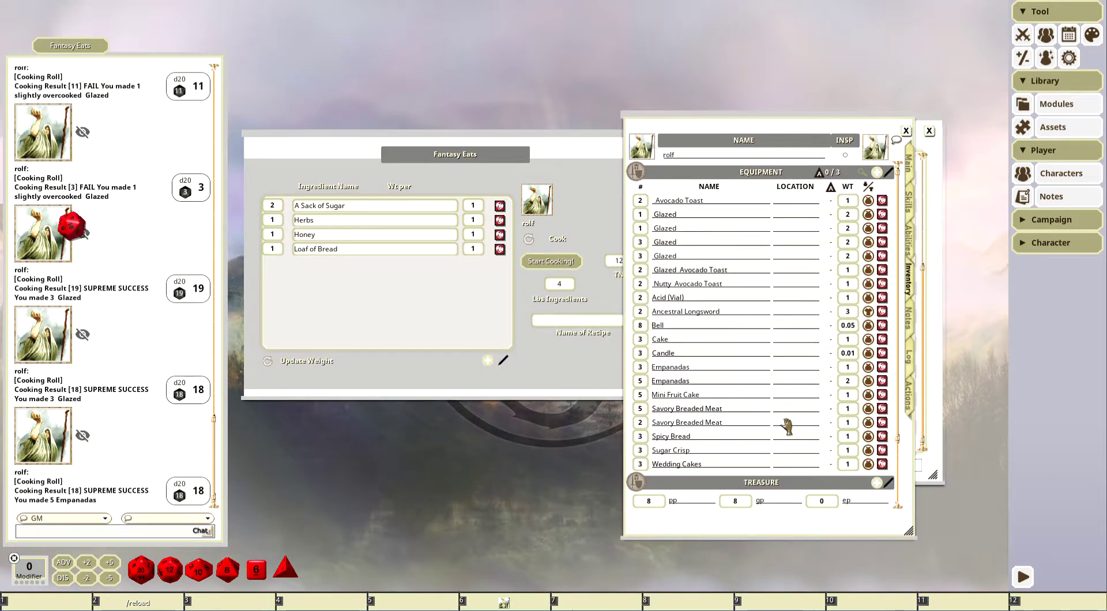
Step: View and lock the weight 2 Empanadas item in the inventory, and close its record and the character sheet
{"action": "scroll", "coordinate": [825, 297], "scroll_direction": "down", "scroll_amount": 3}
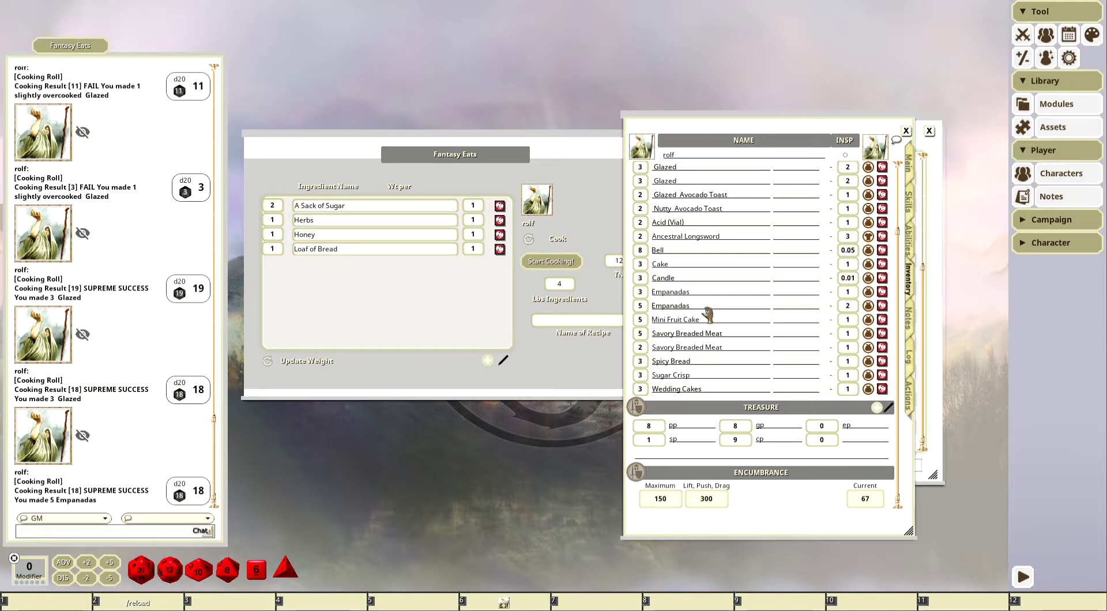
{"action": "left_click", "coordinate": [889, 311]}
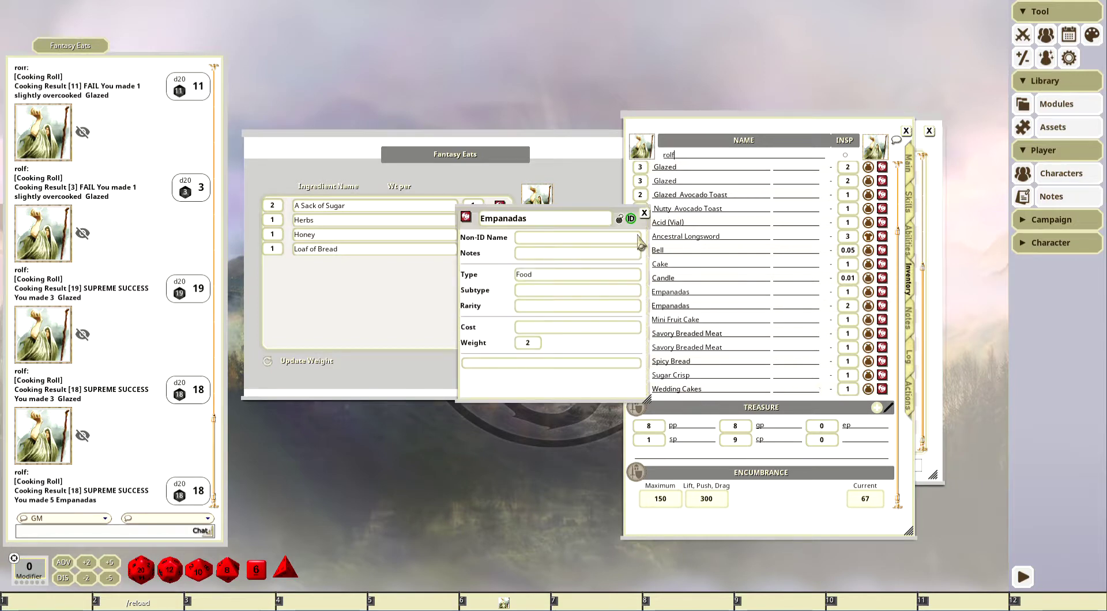
{"action": "left_click", "coordinate": [620, 220]}
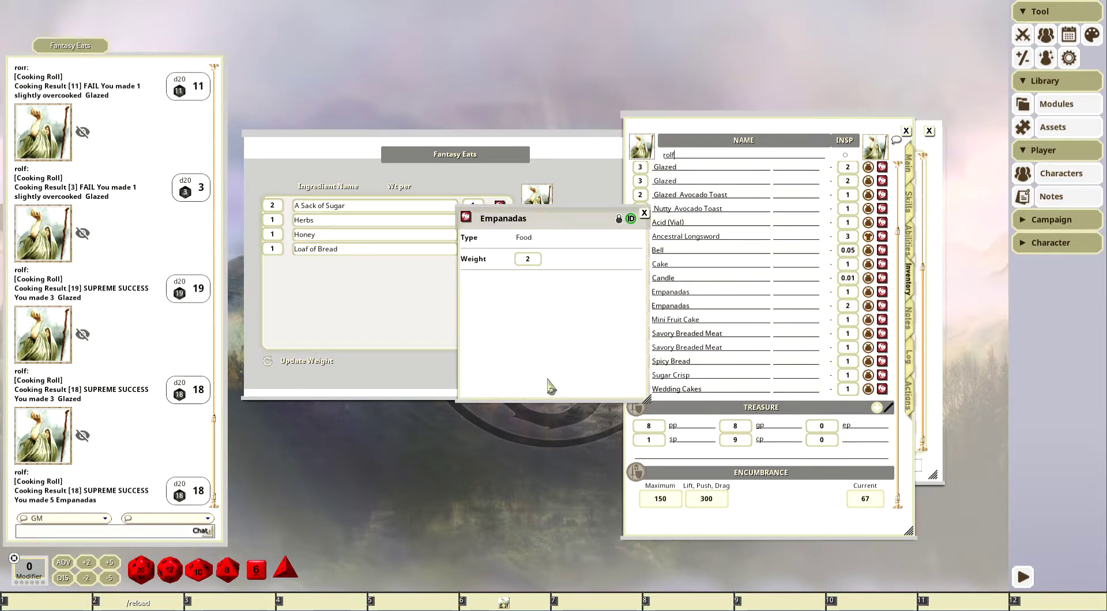
{"action": "left_click", "coordinate": [644, 213]}
{"action": "left_click", "coordinate": [908, 137]}
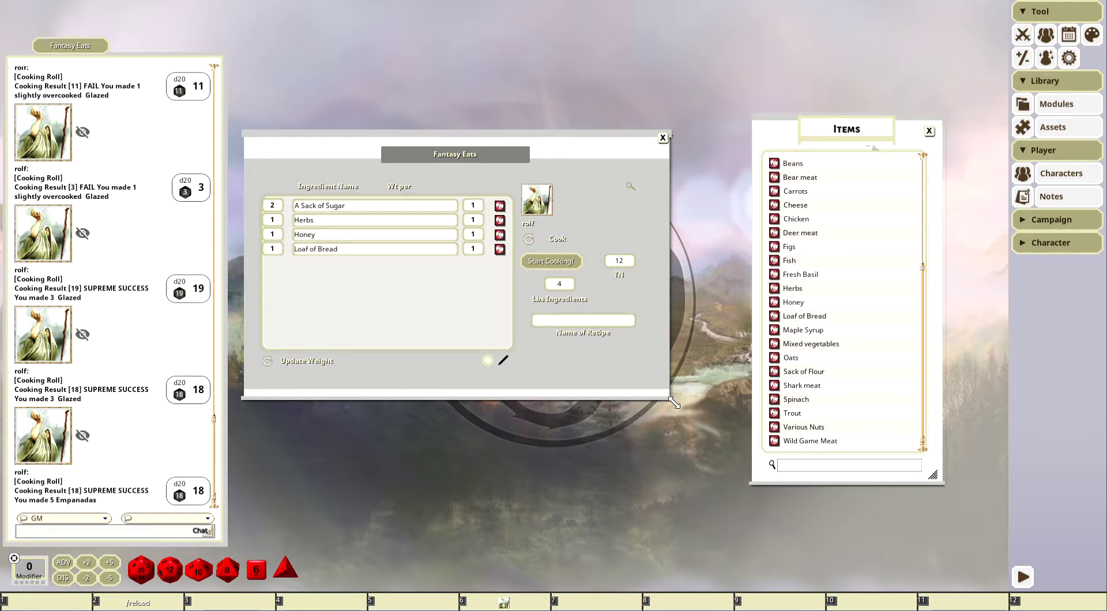
Step: View the type, rarity and weight of the Deer meat item in the item list and close its record
{"action": "left_click", "coordinate": [806, 236]}
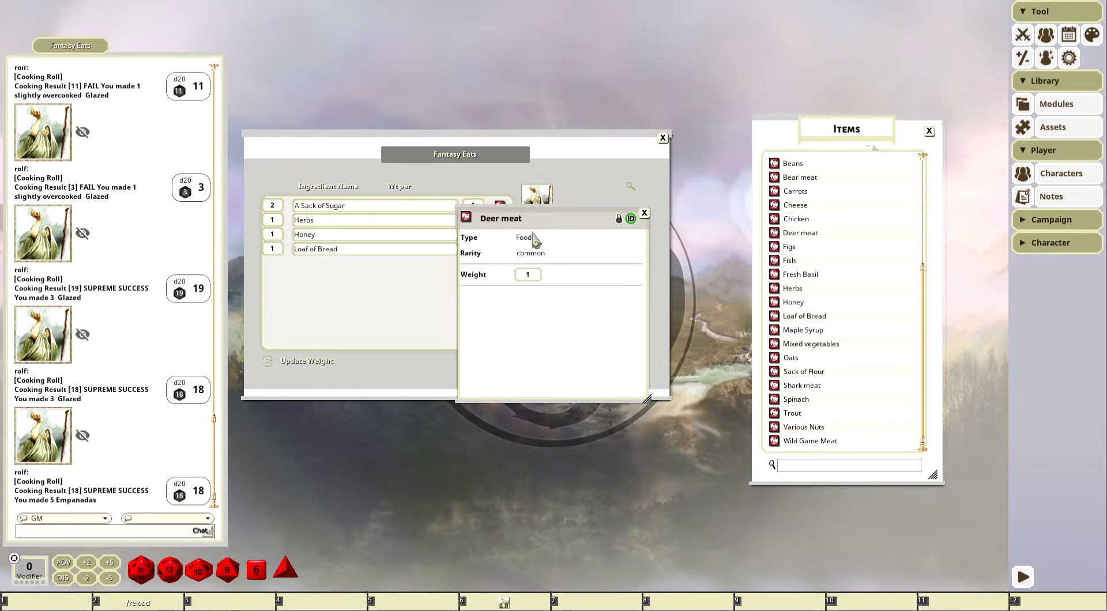
{"action": "left_click", "coordinate": [644, 213]}
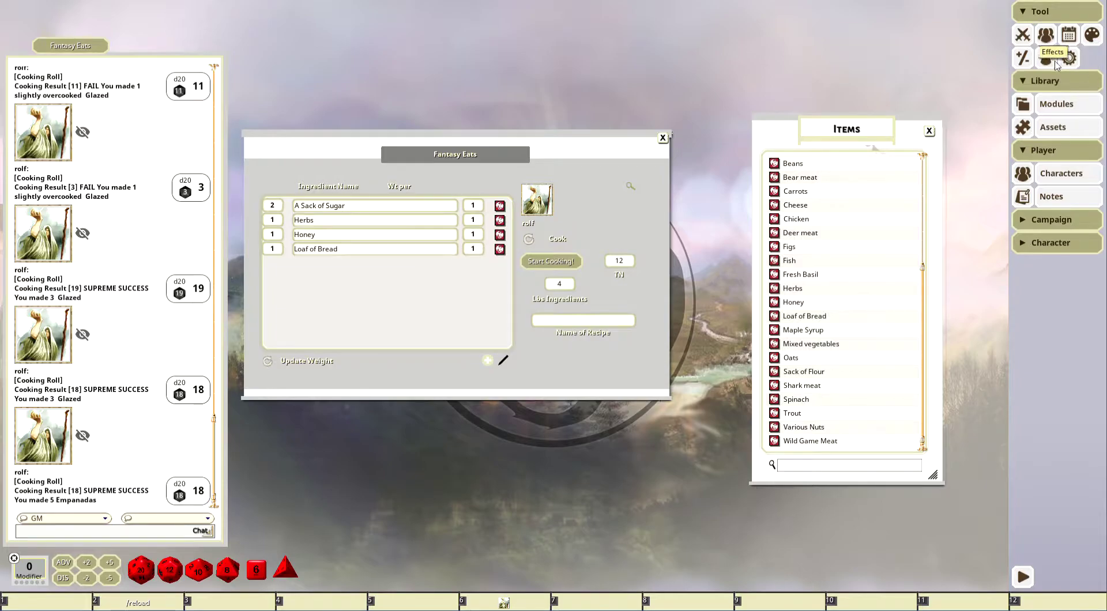